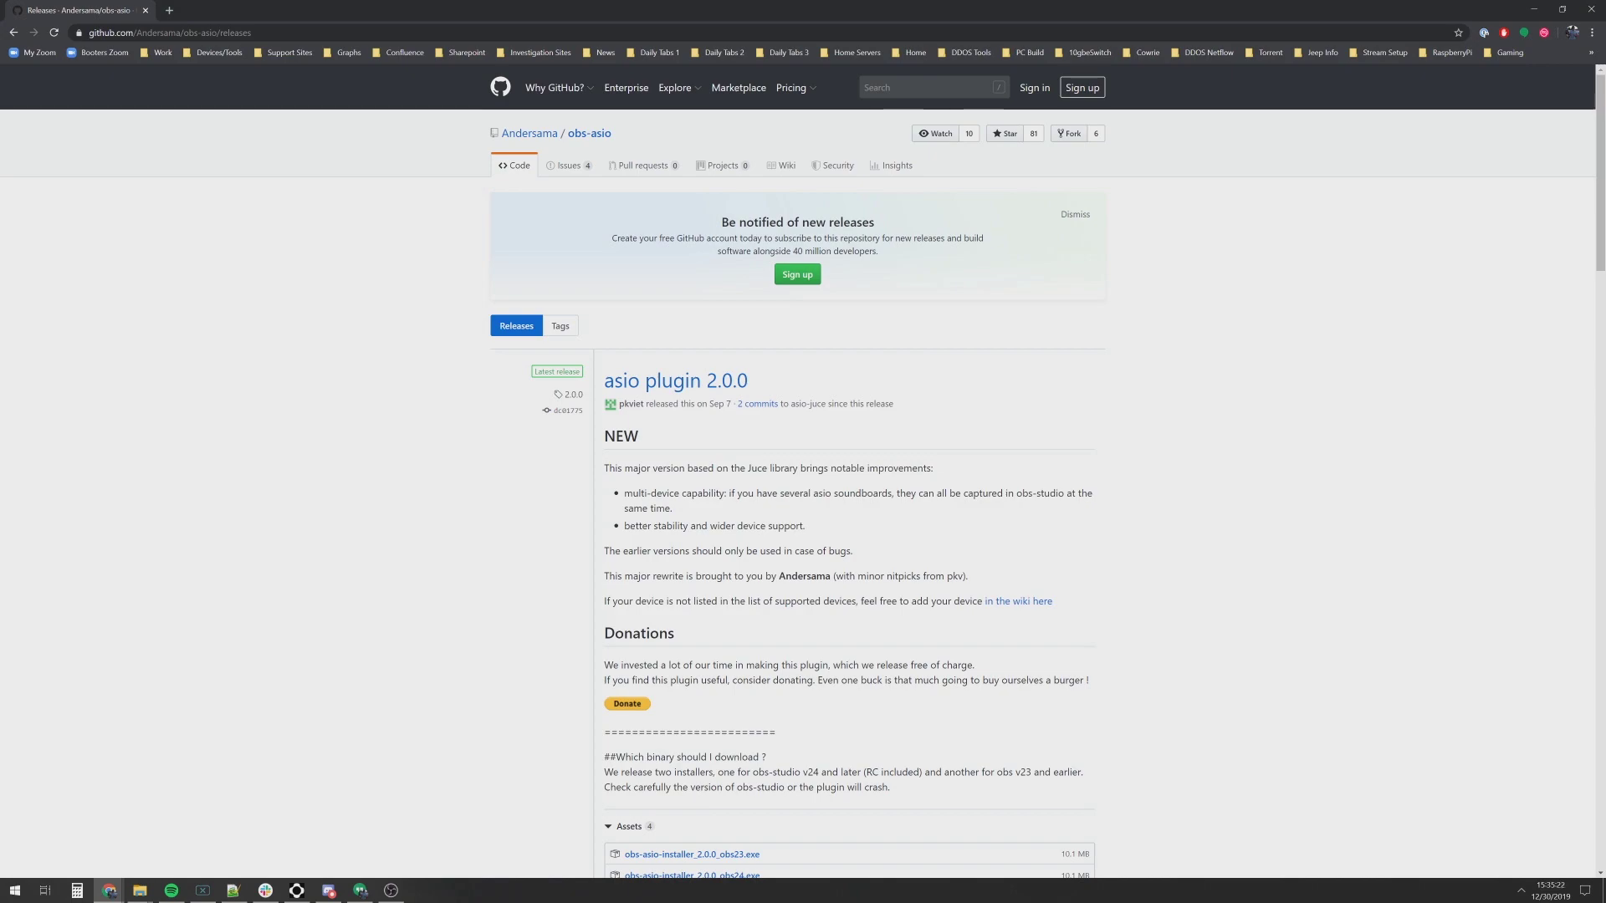
Step: Scroll to the obs-asio 2.0.0 assets for OBS 23 and OBS 24, then minimize Chrome
{"action": "scroll", "coordinate": [803, 468], "scroll_direction": "down", "scroll_amount": 4}
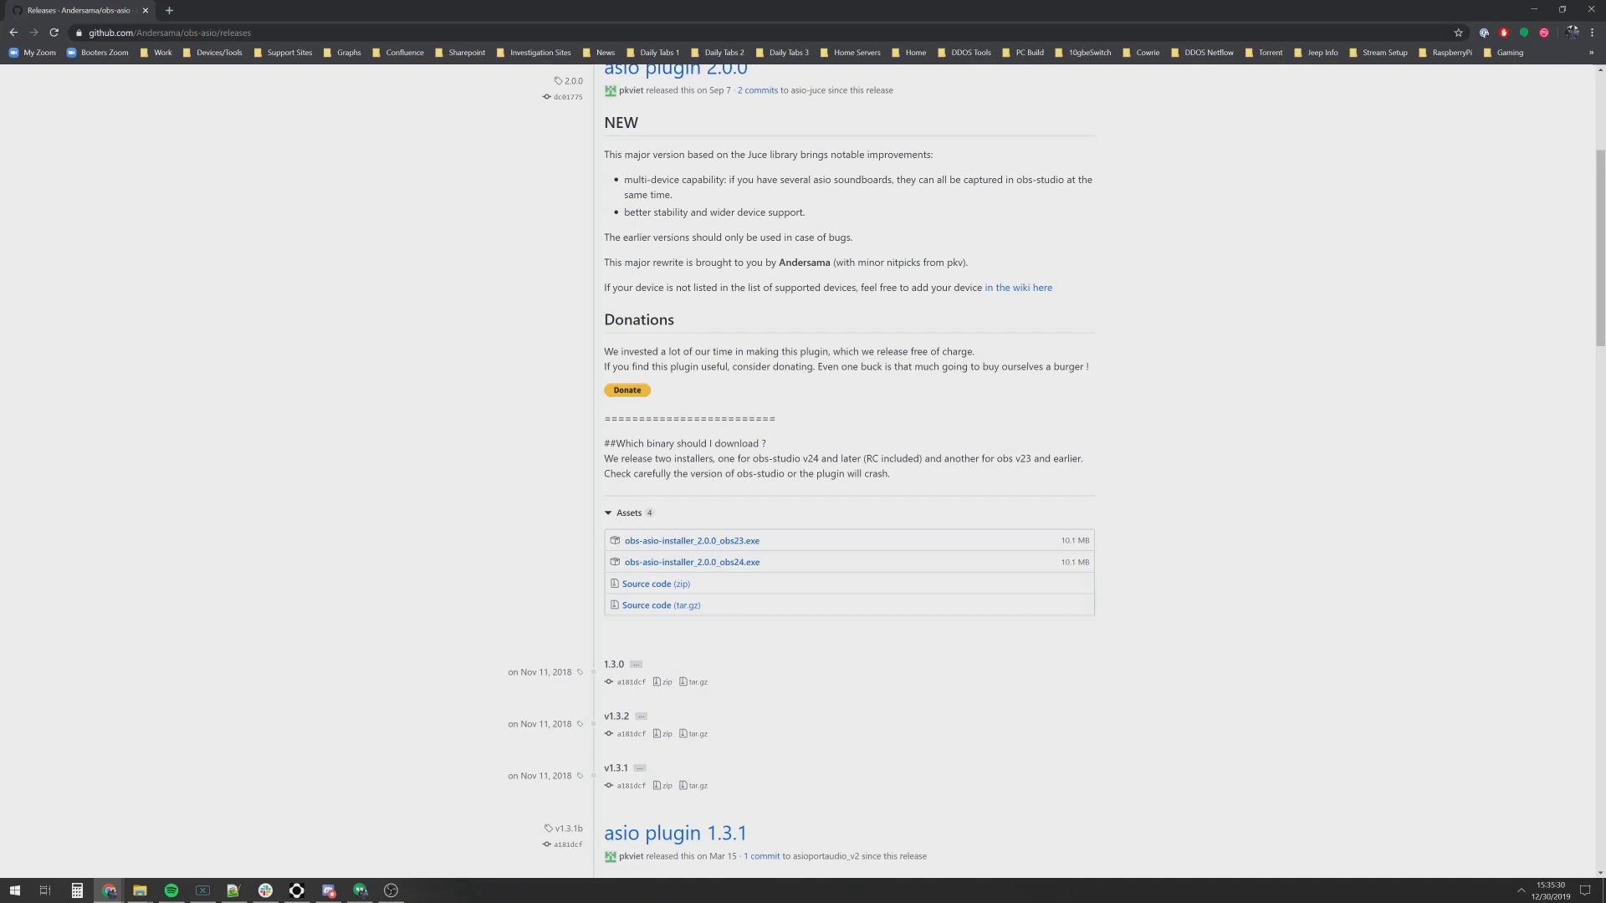
{"action": "left_click", "coordinate": [1534, 9]}
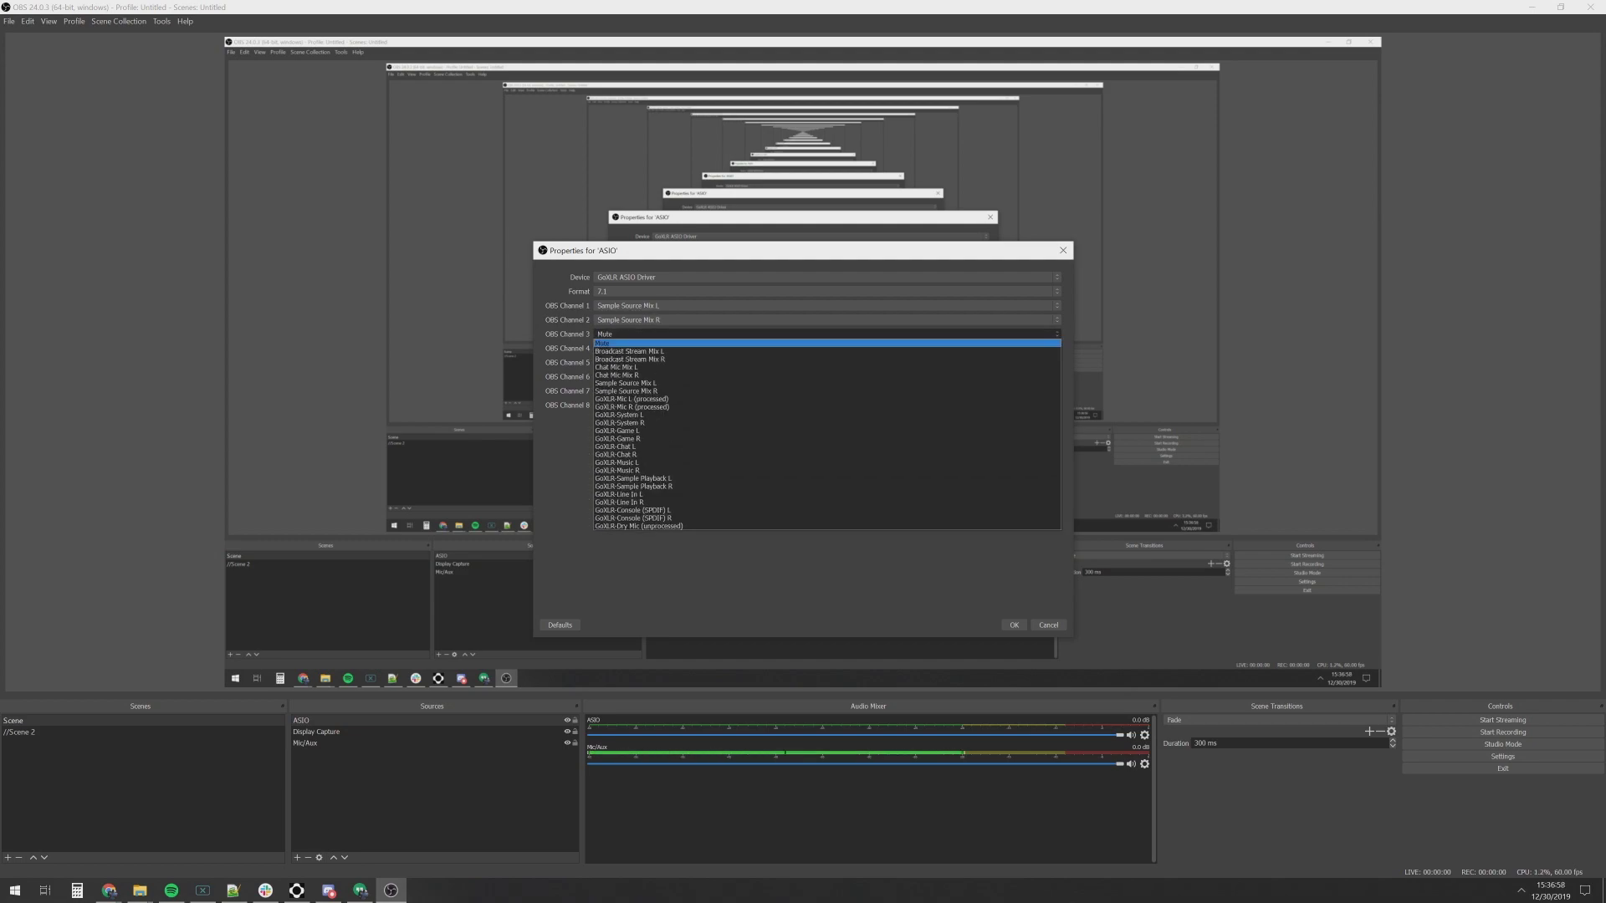
Step: Choose the GoXLR input for the current ASIO channel, then move on to Channel 7's source list
{"action": "key", "text": "Down"}
{"action": "key", "text": "Down"}
{"action": "key", "text": "Down"}
{"action": "key", "text": "Down"}
{"action": "key", "text": "Down"}
{"action": "key", "text": "Down"}
{"action": "key", "text": "Down"}
{"action": "key", "text": "Down"}
{"action": "key", "text": "Down"}
{"action": "key", "text": "Down"}
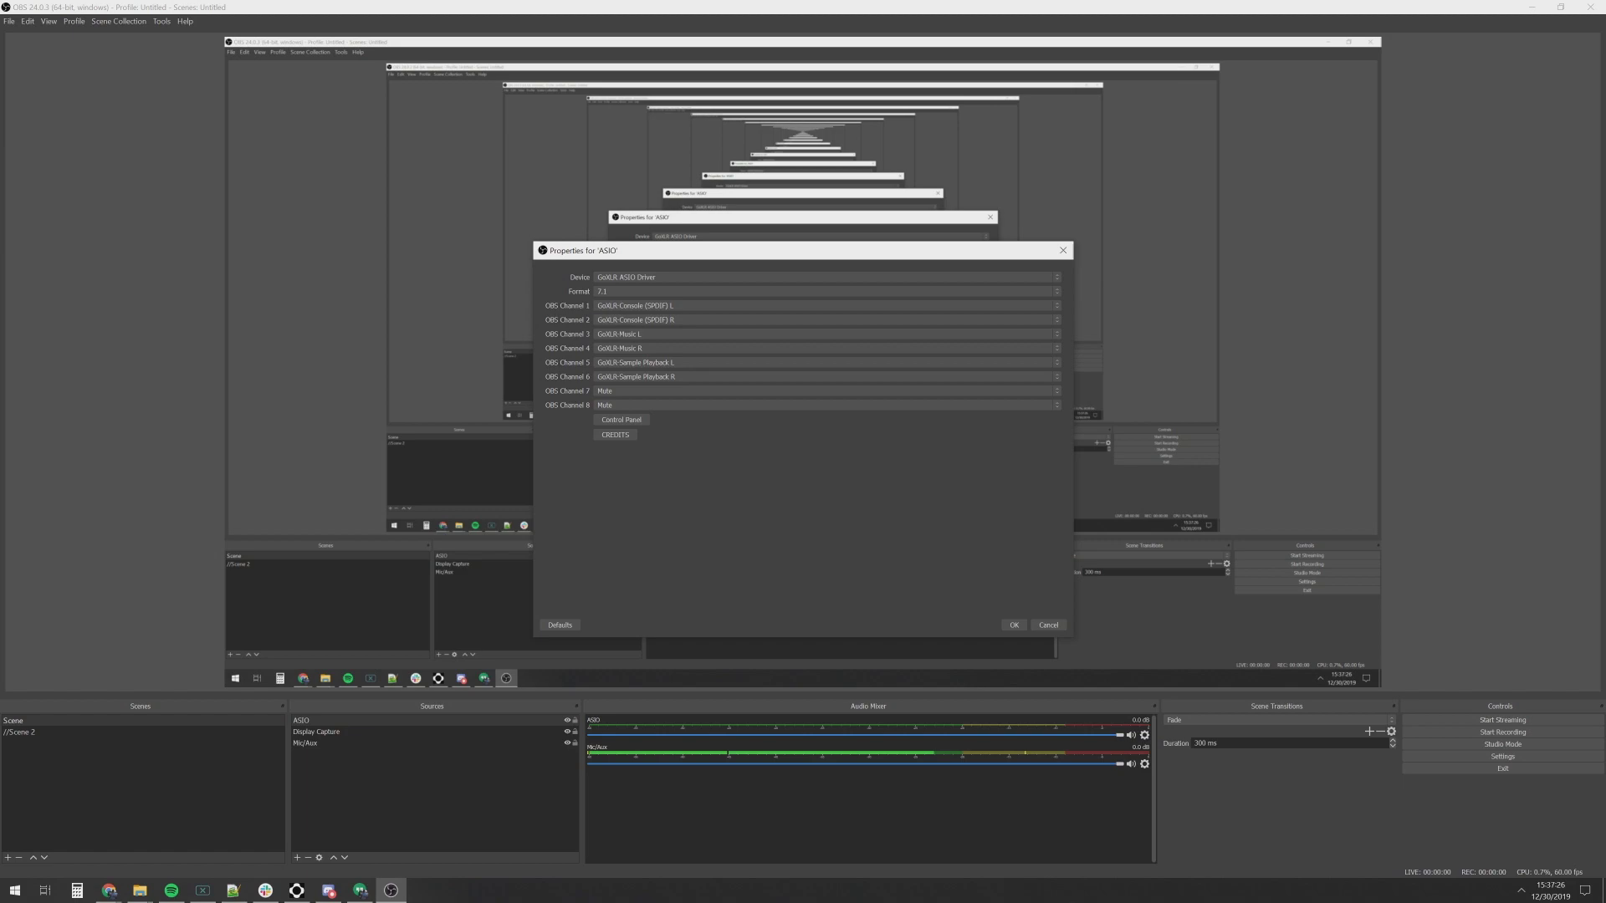
{"action": "key", "text": "Tab"}
{"action": "key", "text": "Tab"}
{"action": "key", "text": "Tab"}
{"action": "key", "text": "Tab"}
{"action": "key", "text": "space"}
{"action": "key", "text": "Down"}
{"action": "key", "text": "Down"}
{"action": "key", "text": "Down"}
{"action": "key", "text": "Down"}
{"action": "key", "text": "Down"}
{"action": "key", "text": "Down"}
{"action": "key", "text": "Down"}
{"action": "key", "text": "Down"}
{"action": "key", "text": "Down"}
{"action": "key", "text": "Down"}
{"action": "key", "text": "Down"}
{"action": "key", "text": "Down"}
{"action": "key", "text": "Down"}
{"action": "key", "text": "Down"}
{"action": "key", "text": "Down"}
{"action": "key", "text": "Down"}
{"action": "key", "text": "Down"}
{"action": "key", "text": "Down"}
{"action": "key", "text": "Down"}
{"action": "key", "text": "Down"}
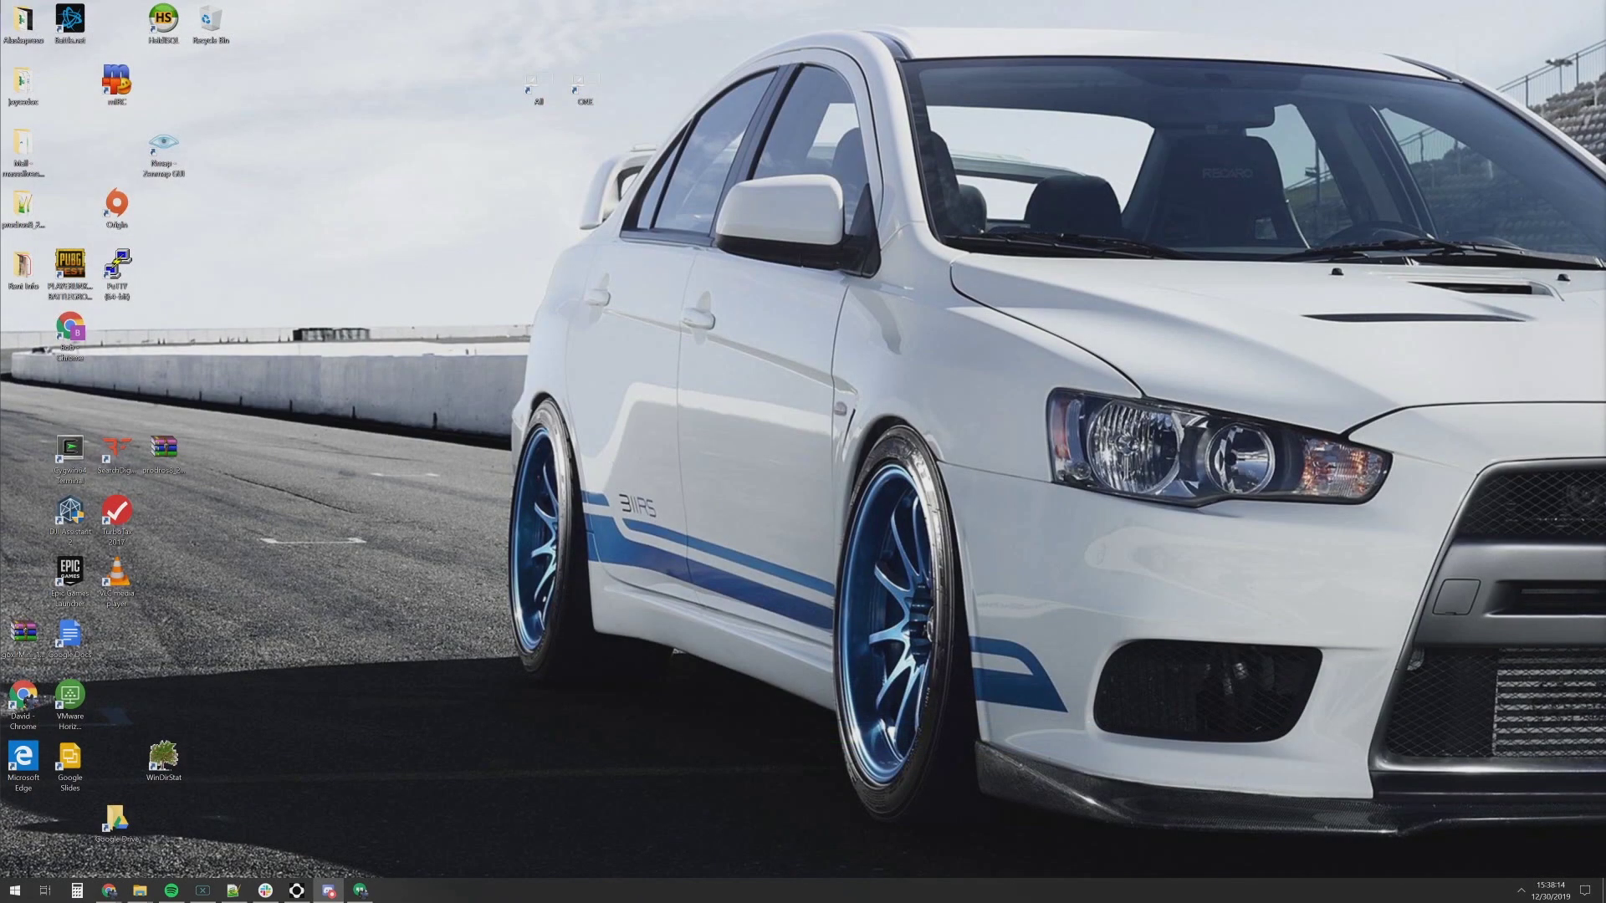
Step: Search the Start menu for obs and launch OBS Studio (64bit)
{"action": "key", "text": "super"}
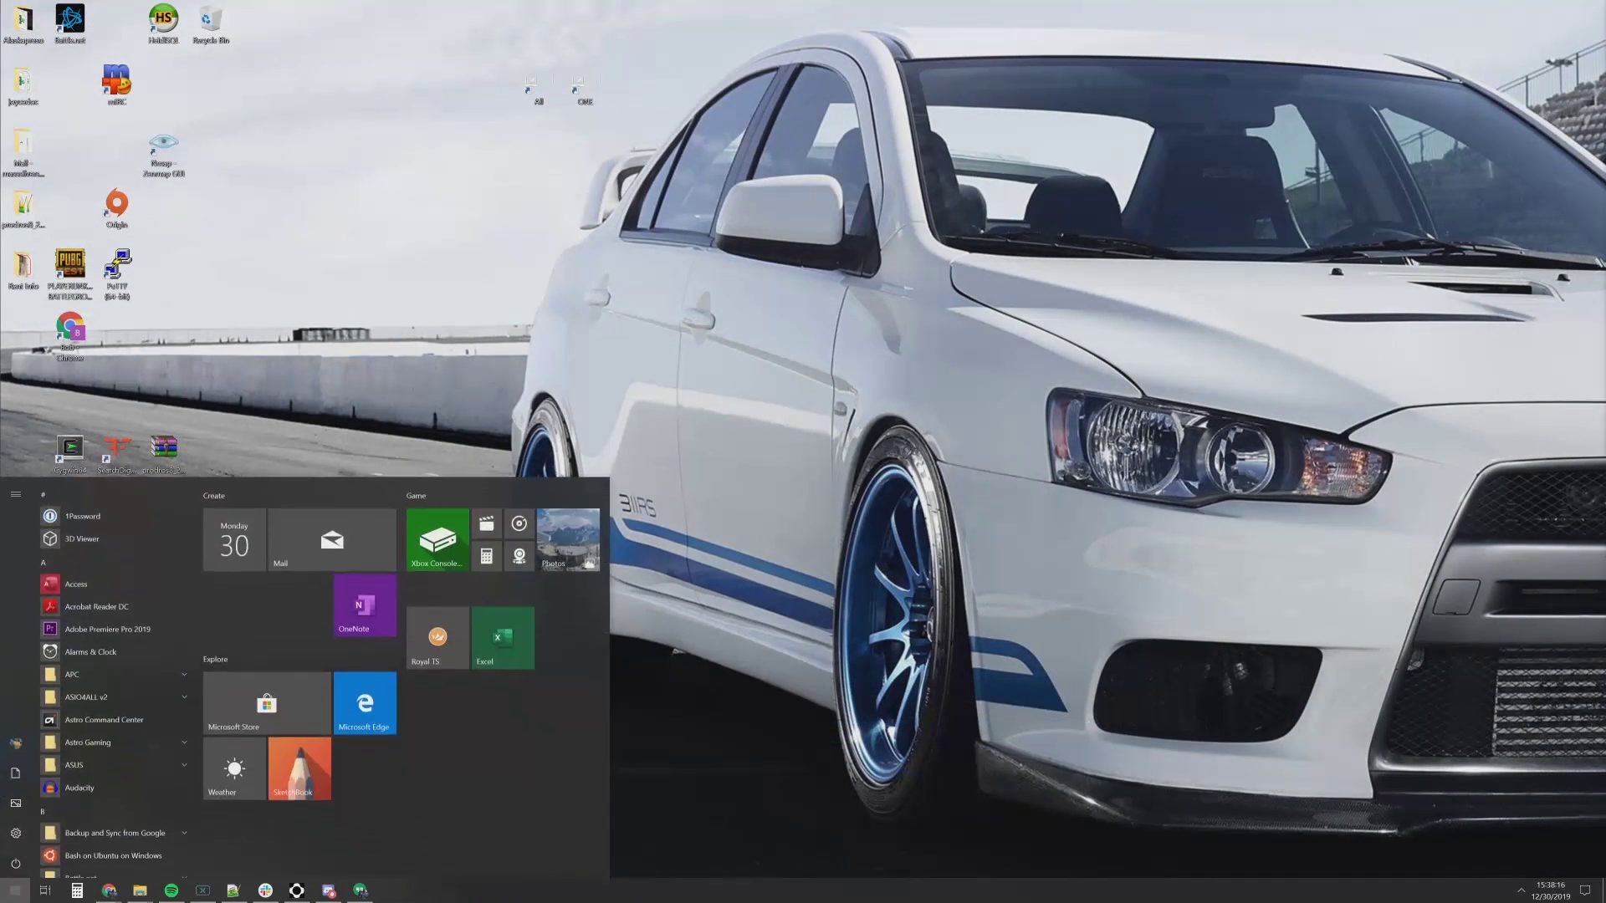
{"action": "key", "text": "Escape"}
{"action": "type", "text": "obs"}
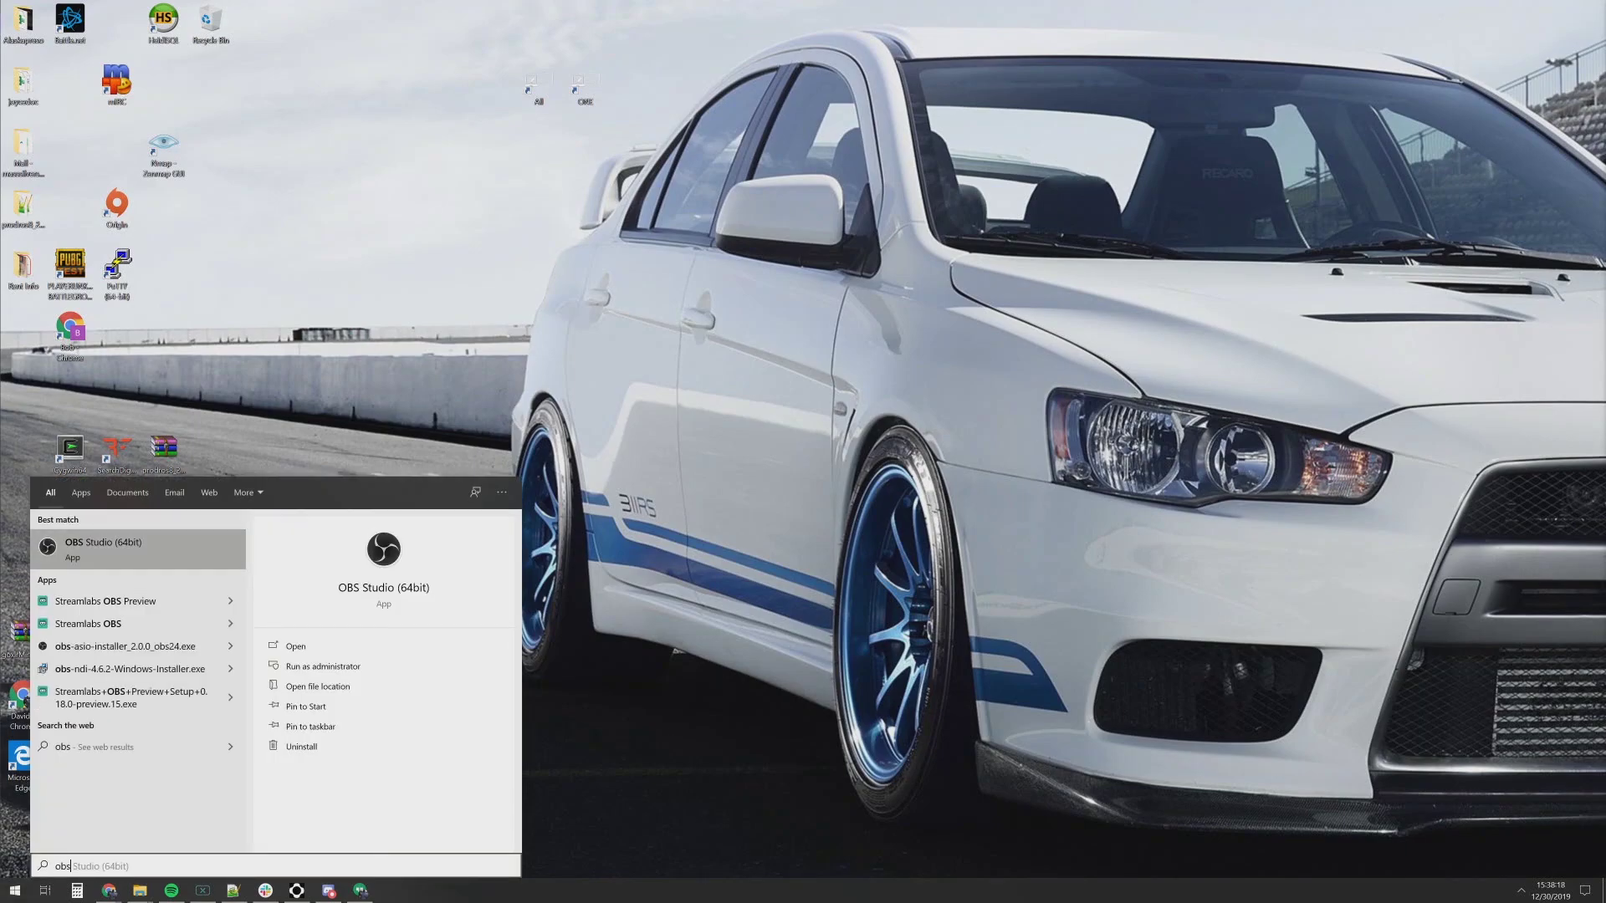
{"action": "key", "text": "Return"}
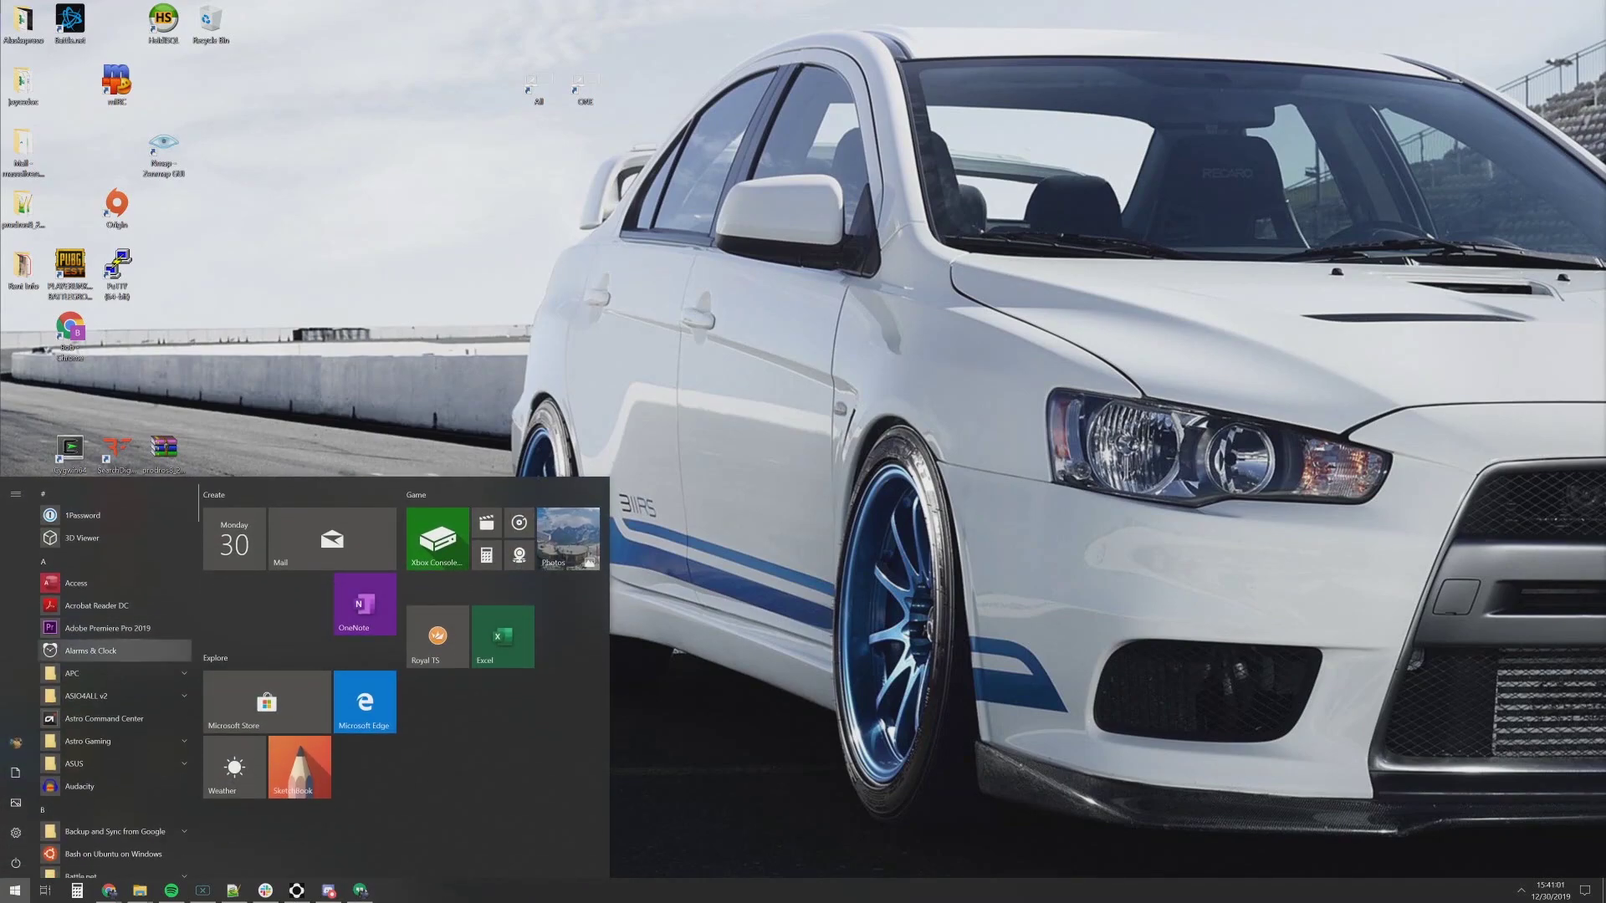
Step: Launch Adobe Premiere Pro 2019 from the Start menu app list
{"action": "key", "text": "Escape"}
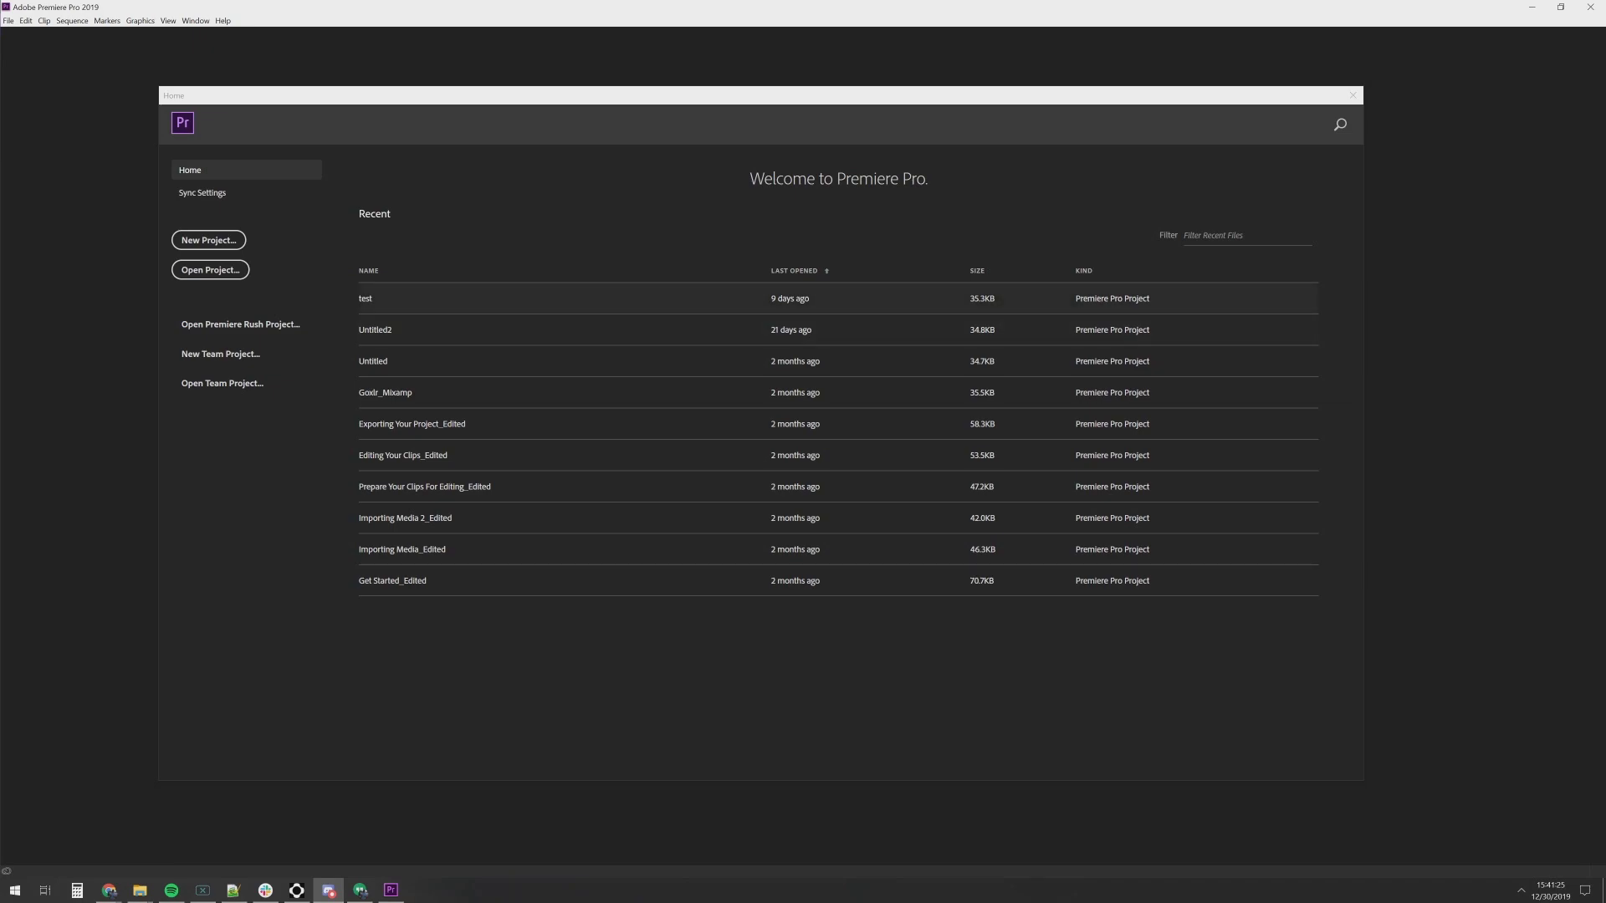
Step: Create a new Premiere Pro project named ASIO
{"action": "left_click", "coordinate": [209, 240]}
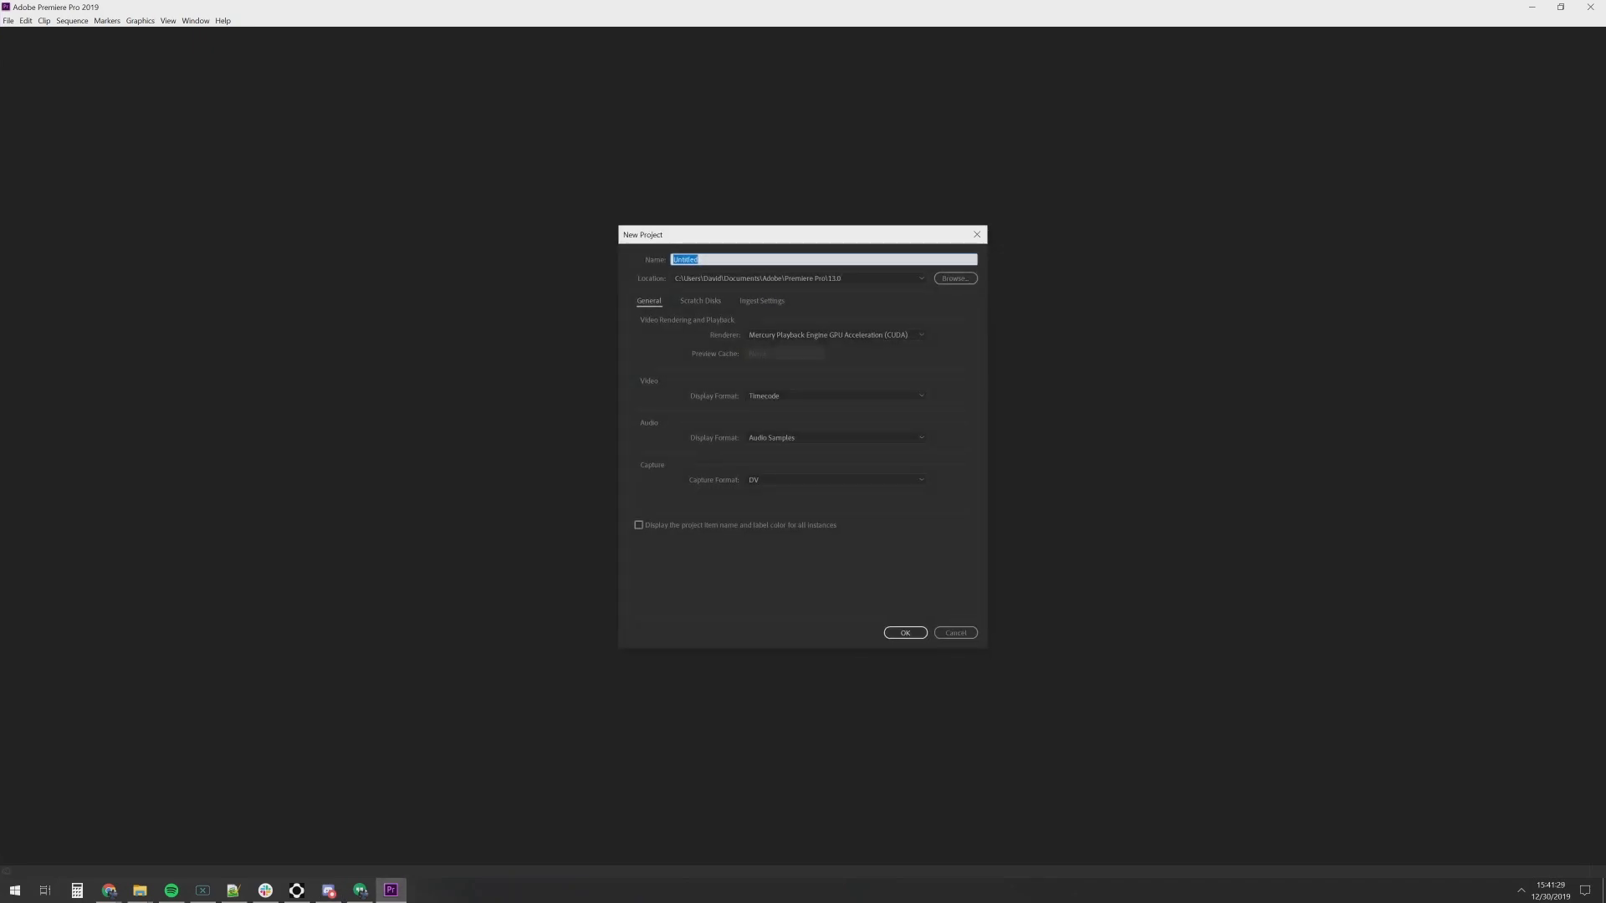
{"action": "type", "text": "ASIO"}
{"action": "key", "text": "Return"}
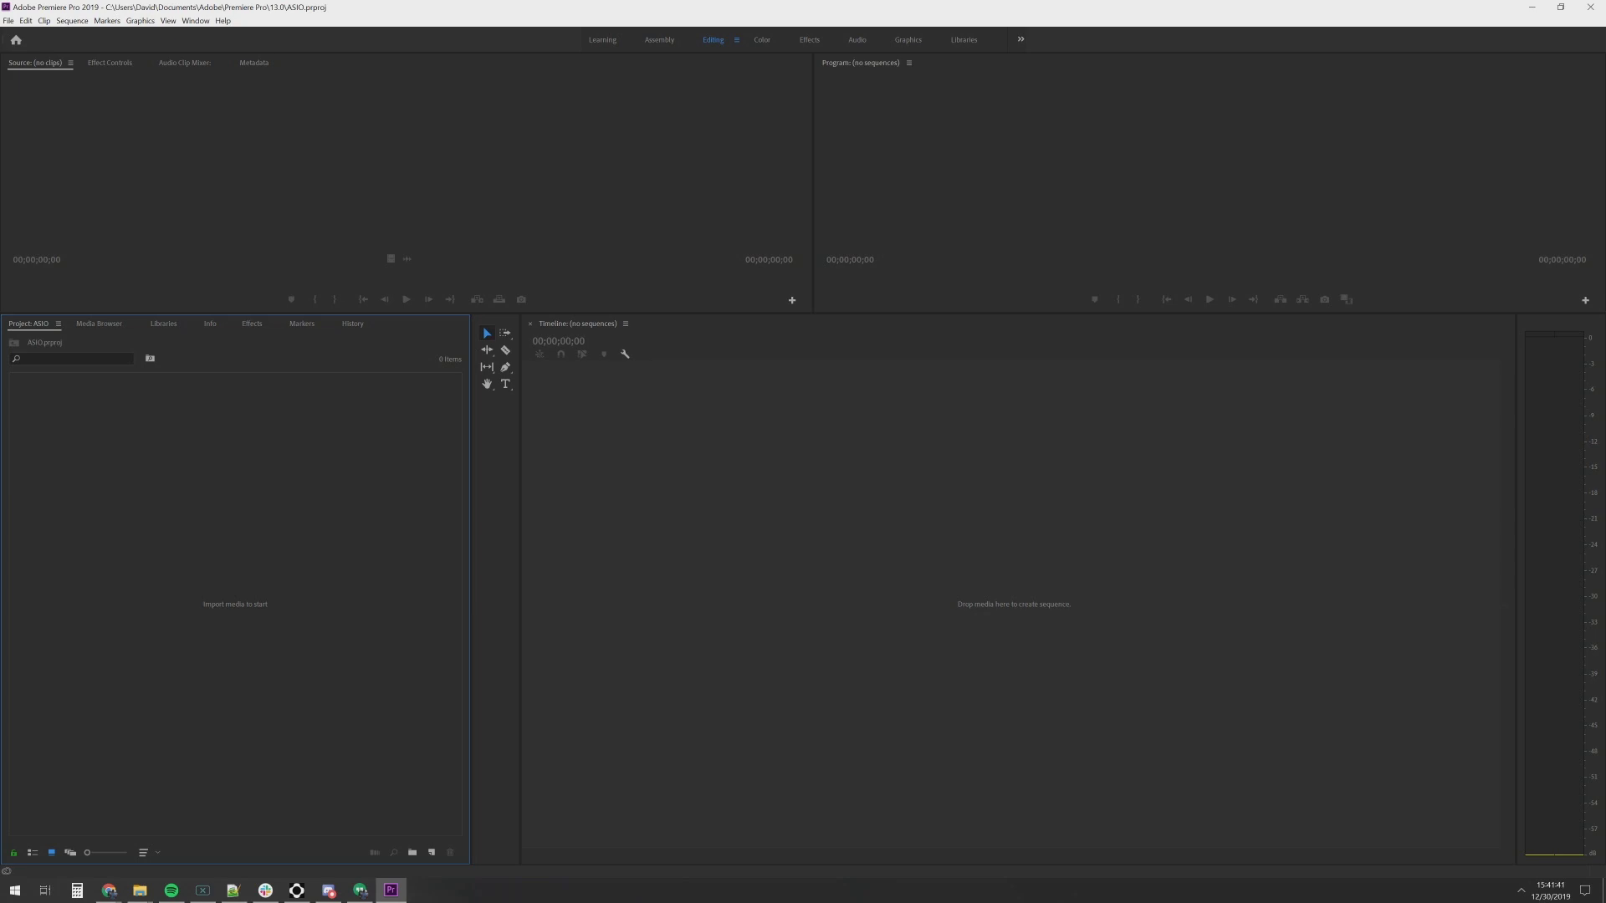
{"action": "right_click", "coordinate": [201, 604]}
{"action": "left_click", "coordinate": [230, 669]}
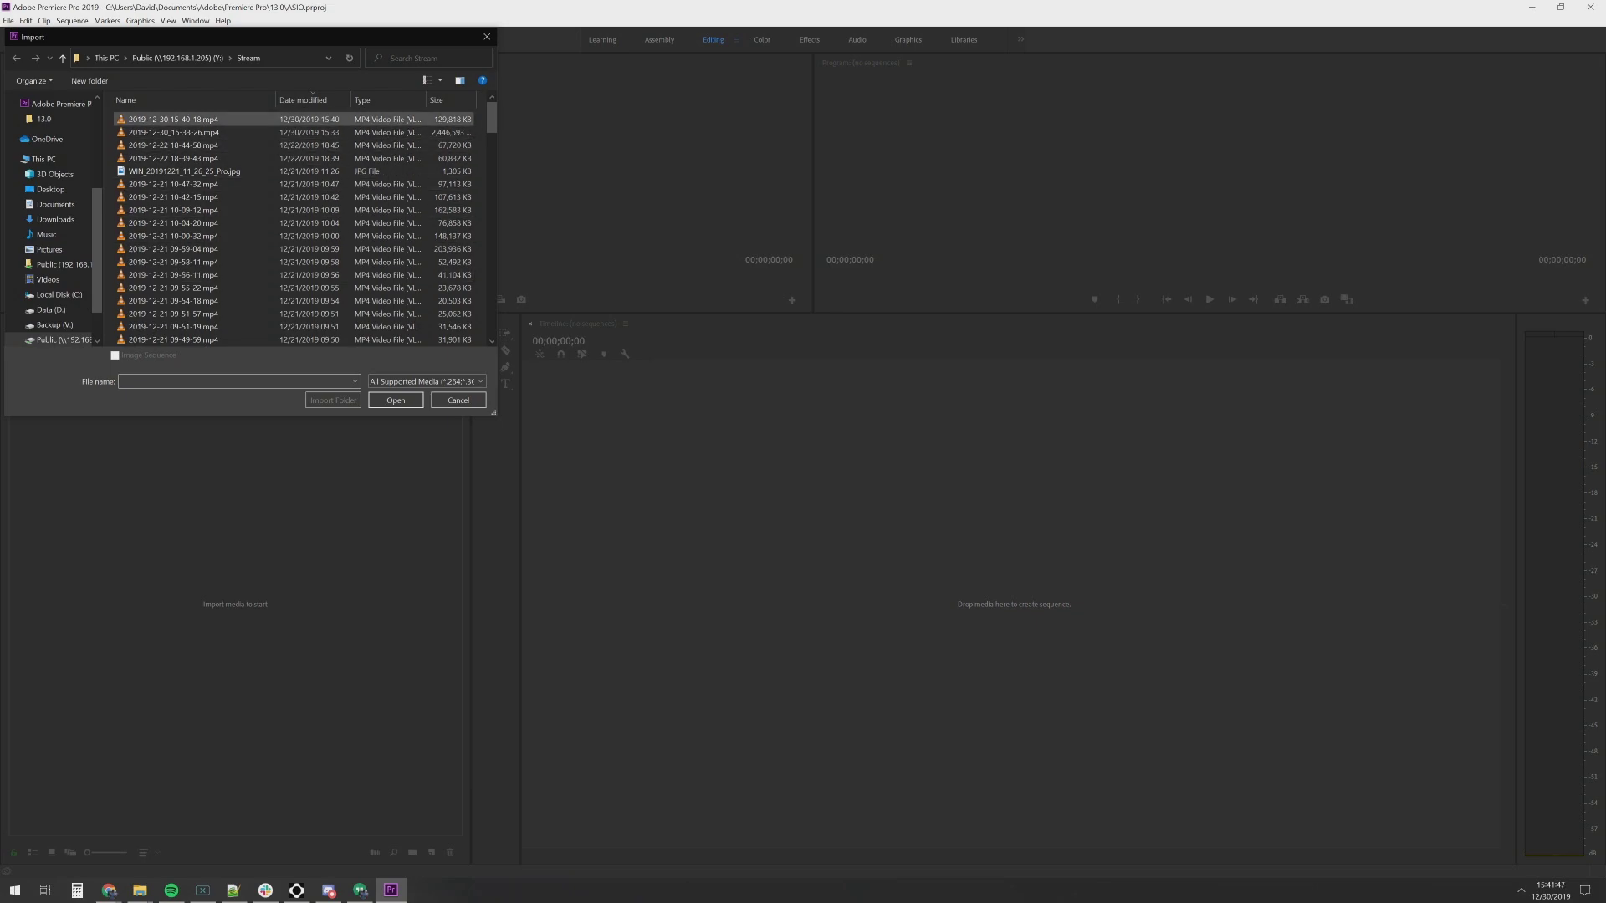
{"action": "left_click", "coordinate": [458, 400]}
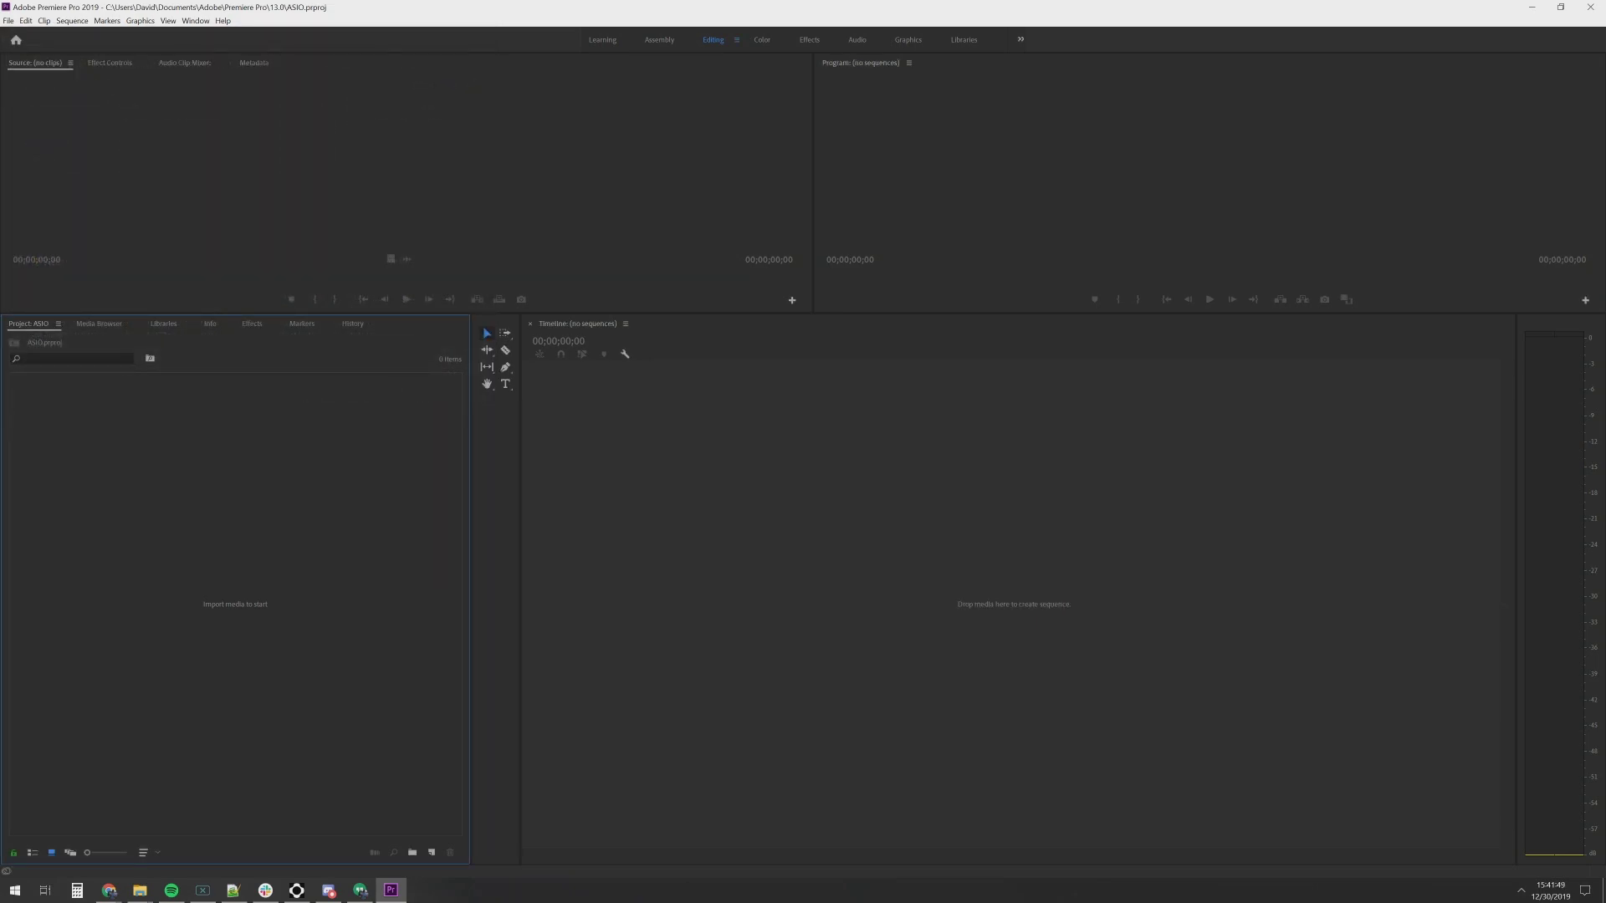
{"action": "right_click", "coordinate": [225, 560]}
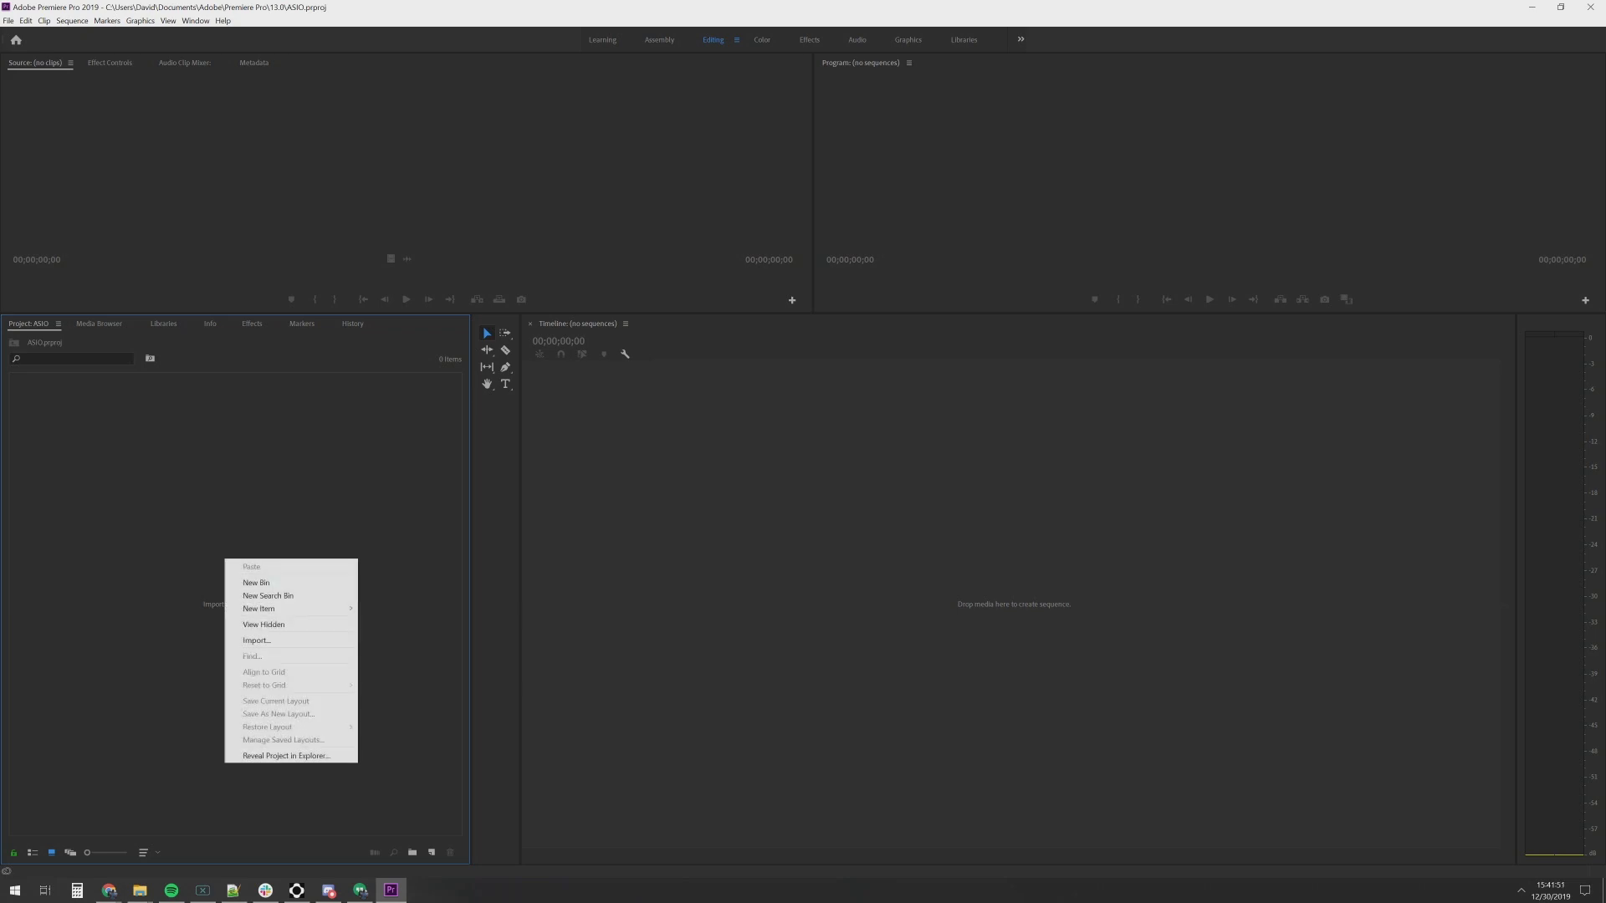
{"action": "left_click", "coordinate": [256, 641]}
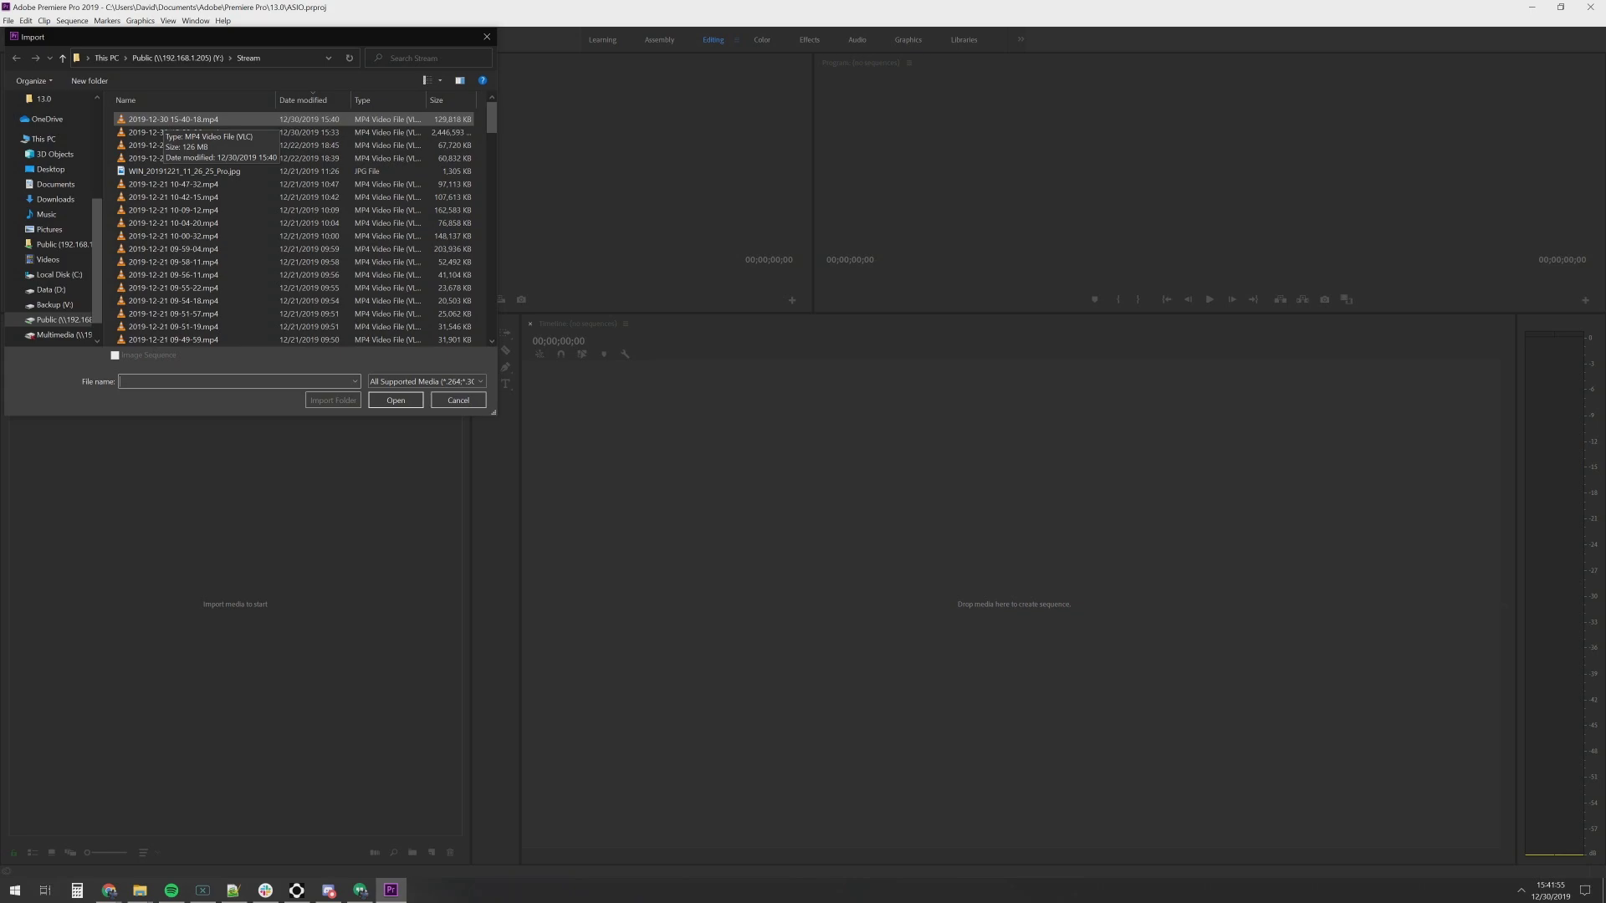
{"action": "double_click", "coordinate": [159, 119]}
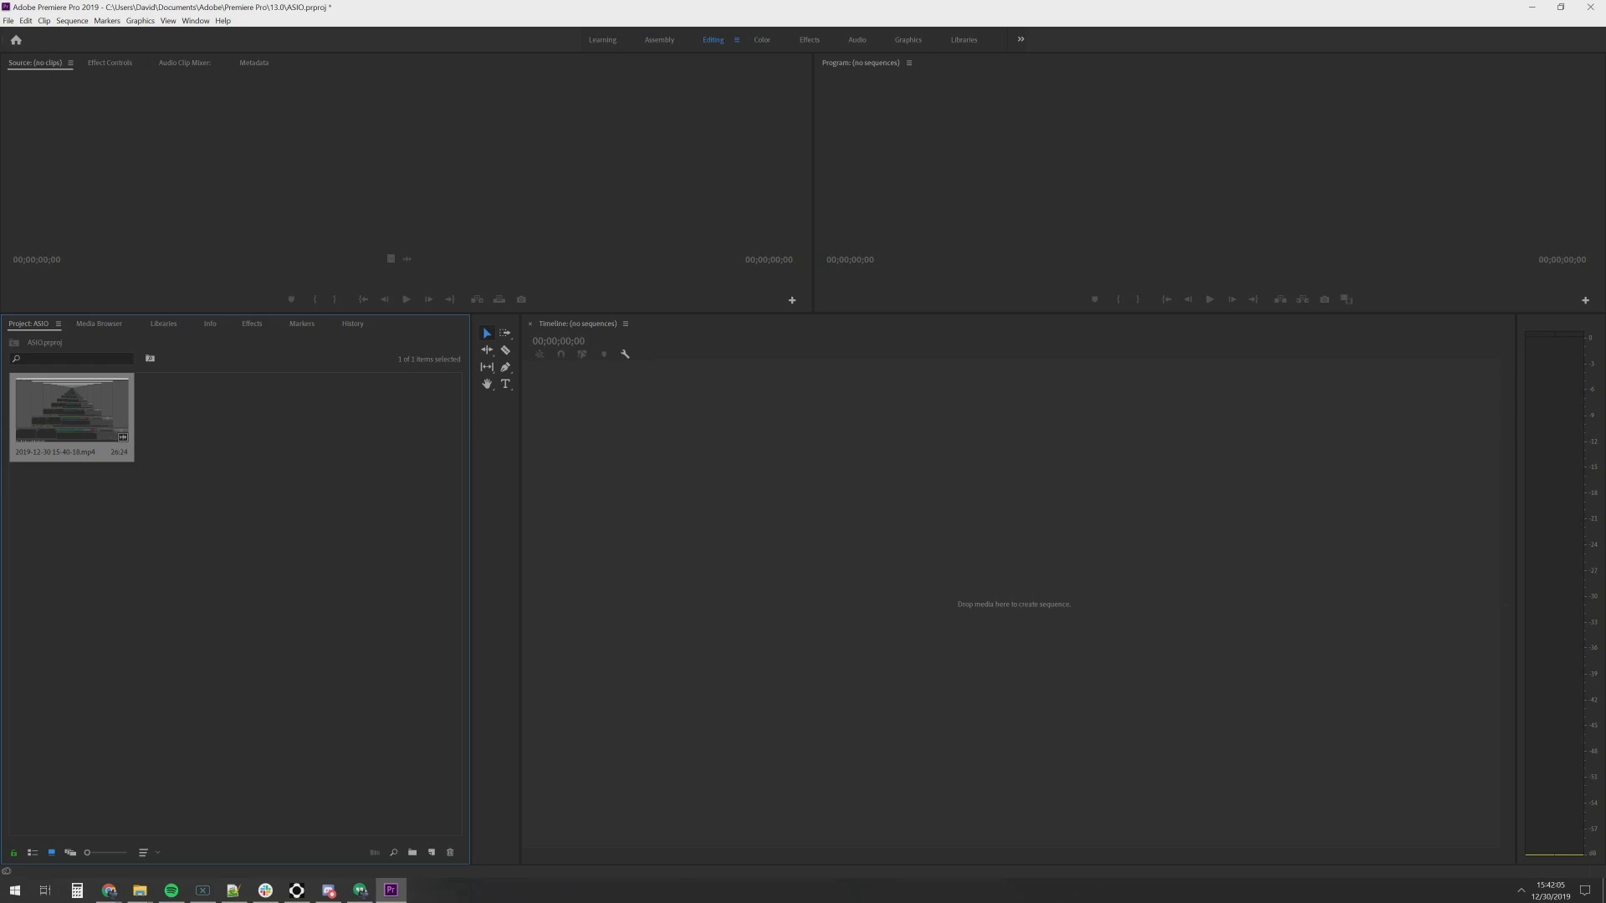
Step: Drag the imported clip to the timeline to build a sequence with separate audio tracks
{"action": "left_click_drag", "start_coordinate": [71, 410], "coordinate": [920, 585]}
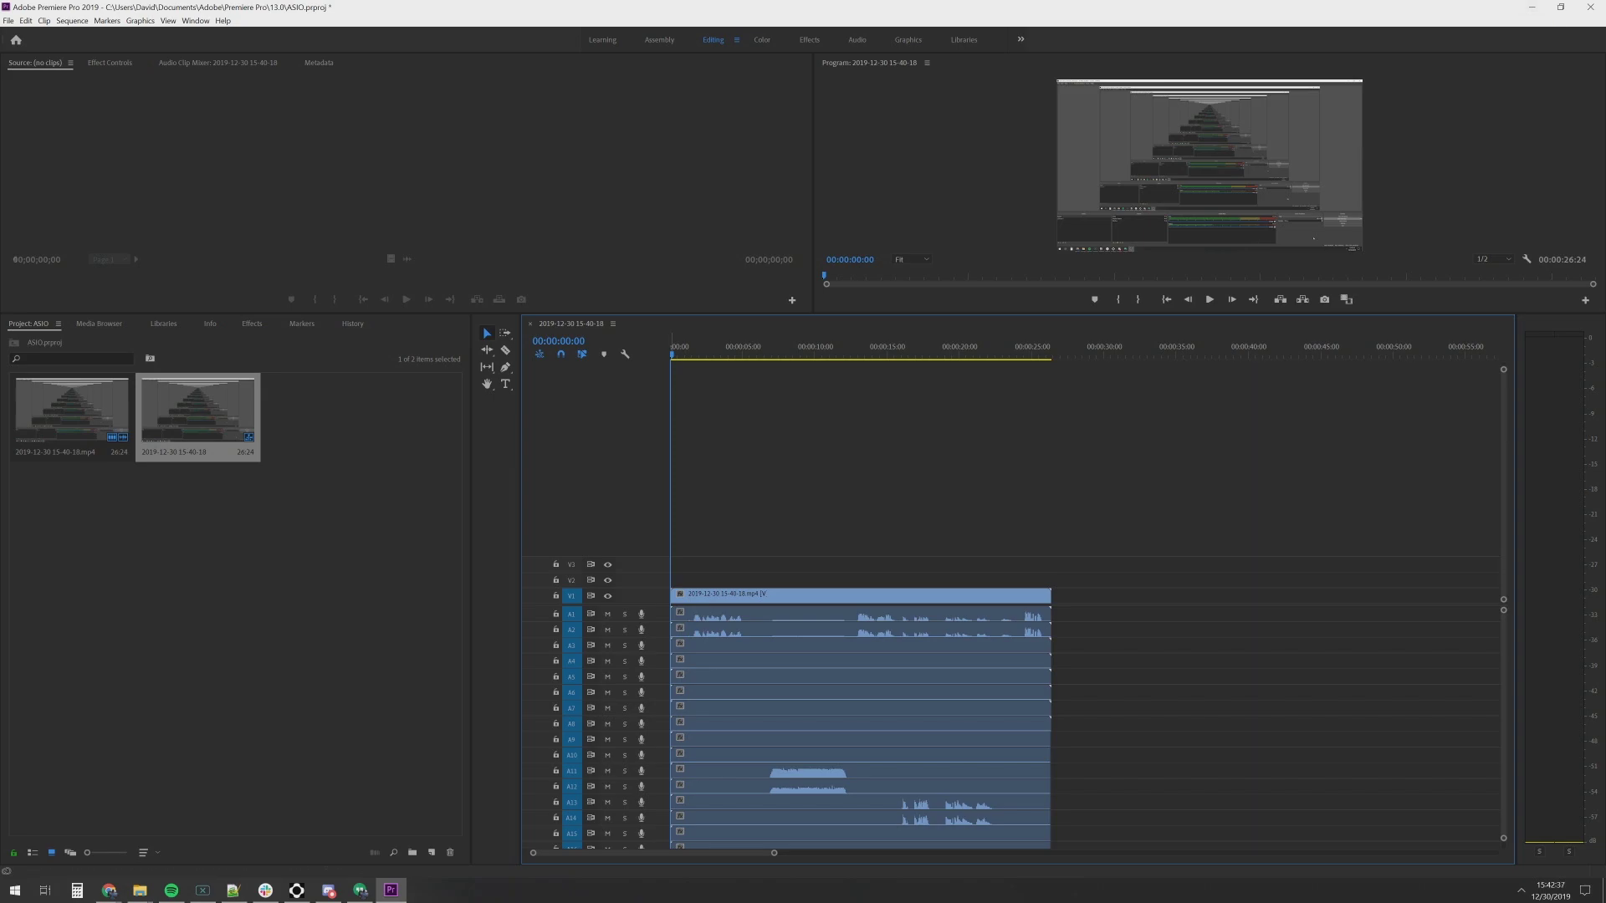
Step: Search the Start menu for obs and open OBS Studio (64bit)
{"action": "left_click", "coordinate": [15, 890]}
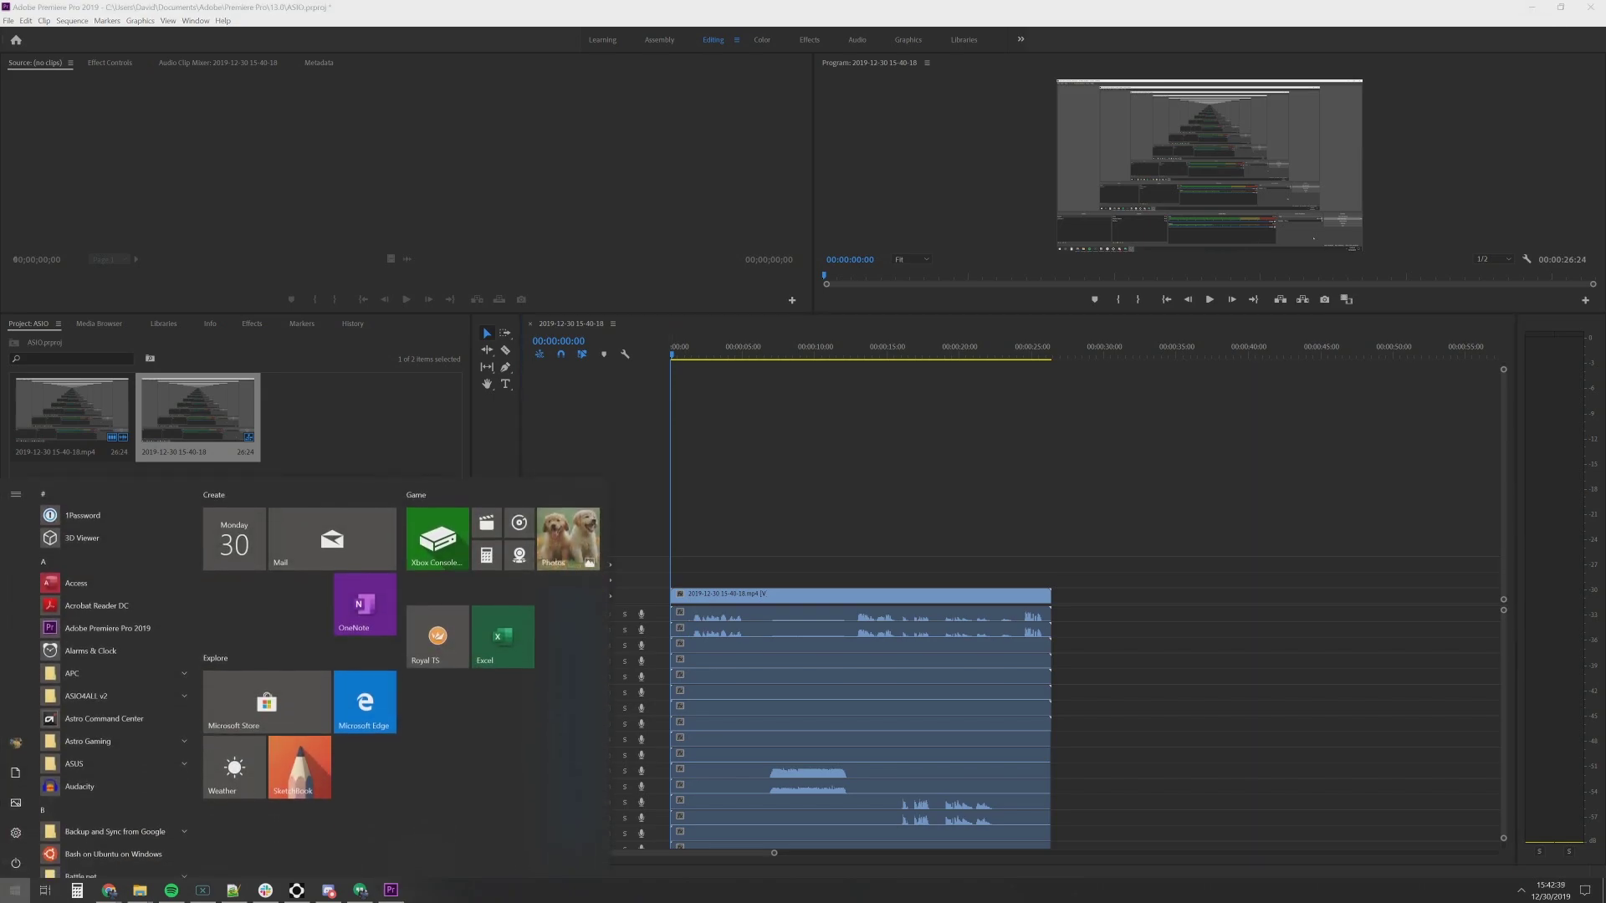
{"action": "left_click", "coordinate": [15, 890]}
{"action": "key", "text": "super"}
{"action": "type", "text": "obs"}
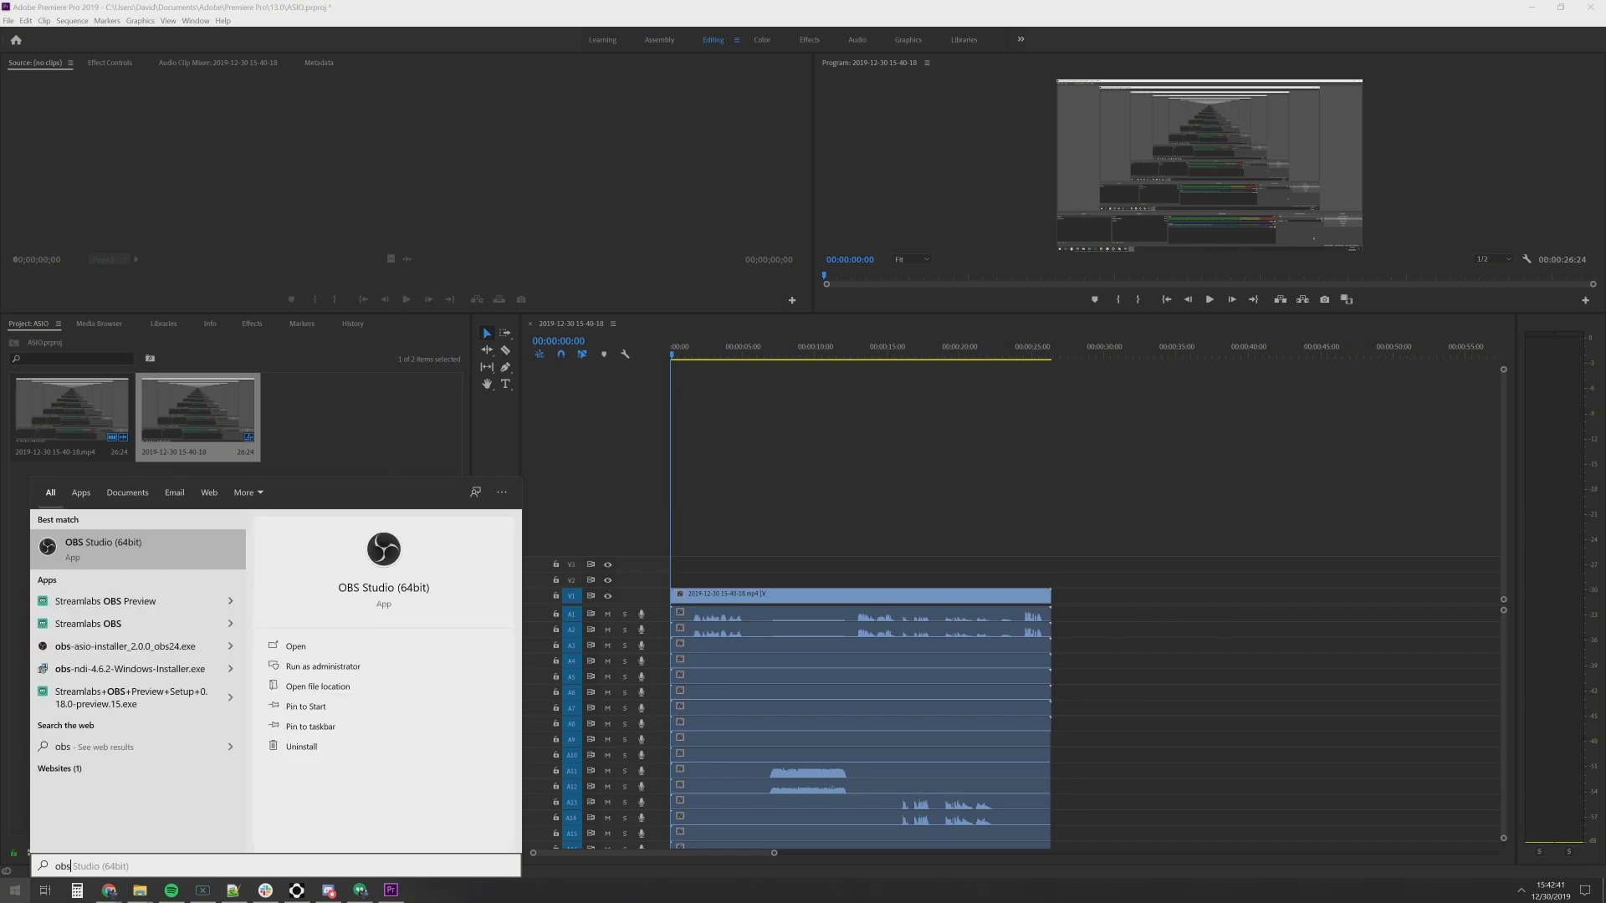
{"action": "right_click", "coordinate": [93, 552]}
{"action": "left_click", "coordinate": [143, 569]}
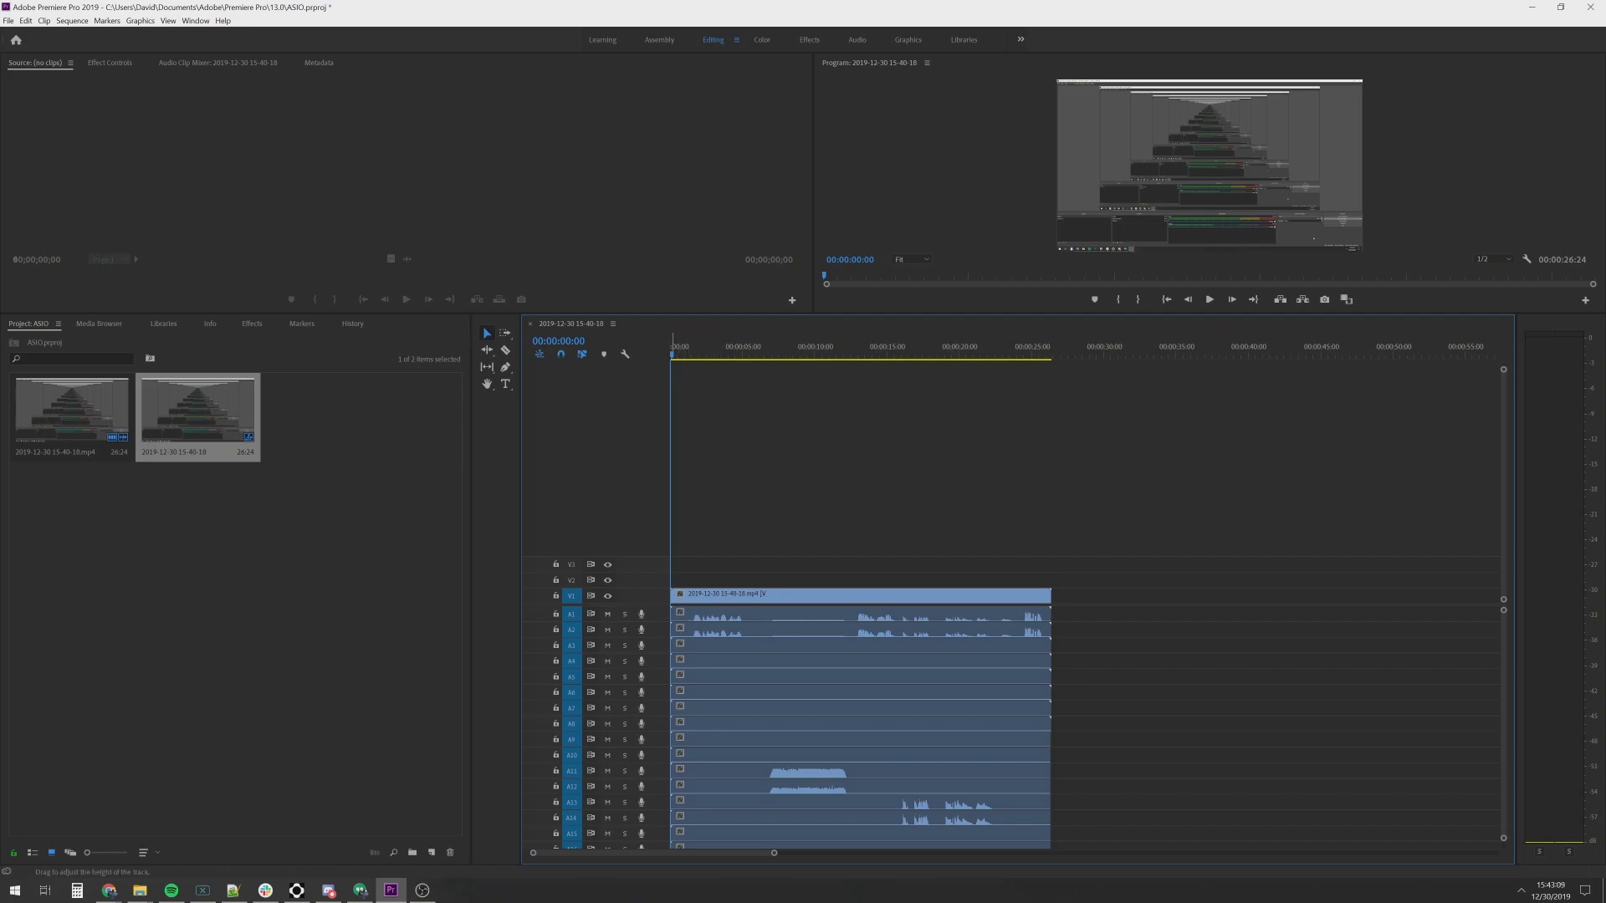
Step: Mute tracks A1 and A2 and play the sequence, resuming from about six seconds
{"action": "left_click", "coordinate": [607, 614]}
{"action": "left_click", "coordinate": [608, 630]}
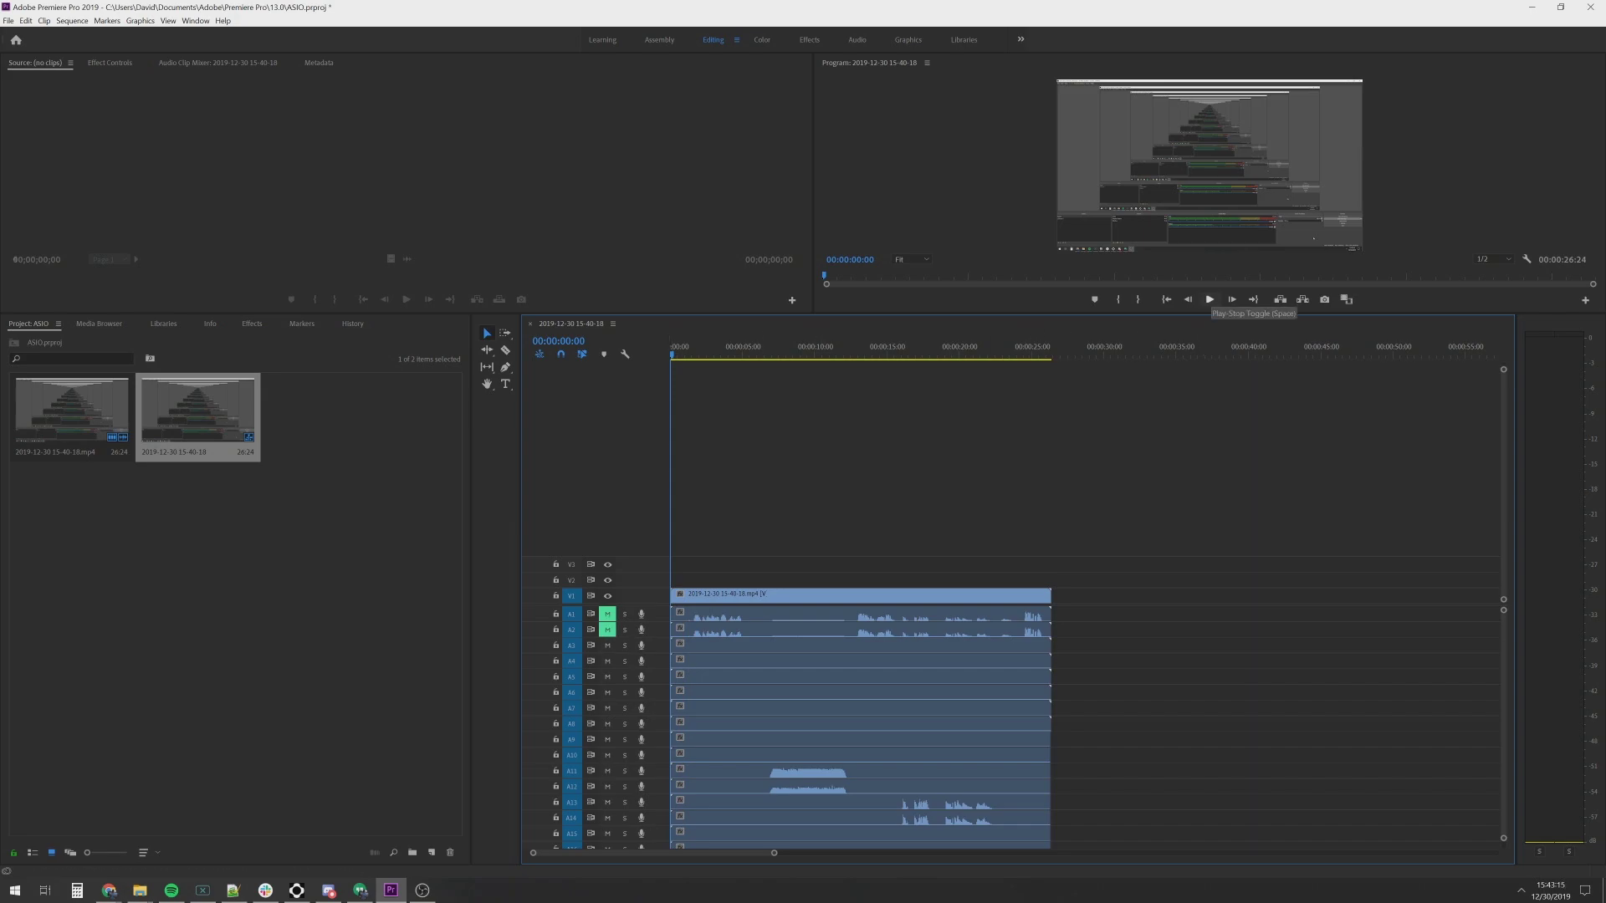
{"action": "left_click", "coordinate": [1210, 299]}
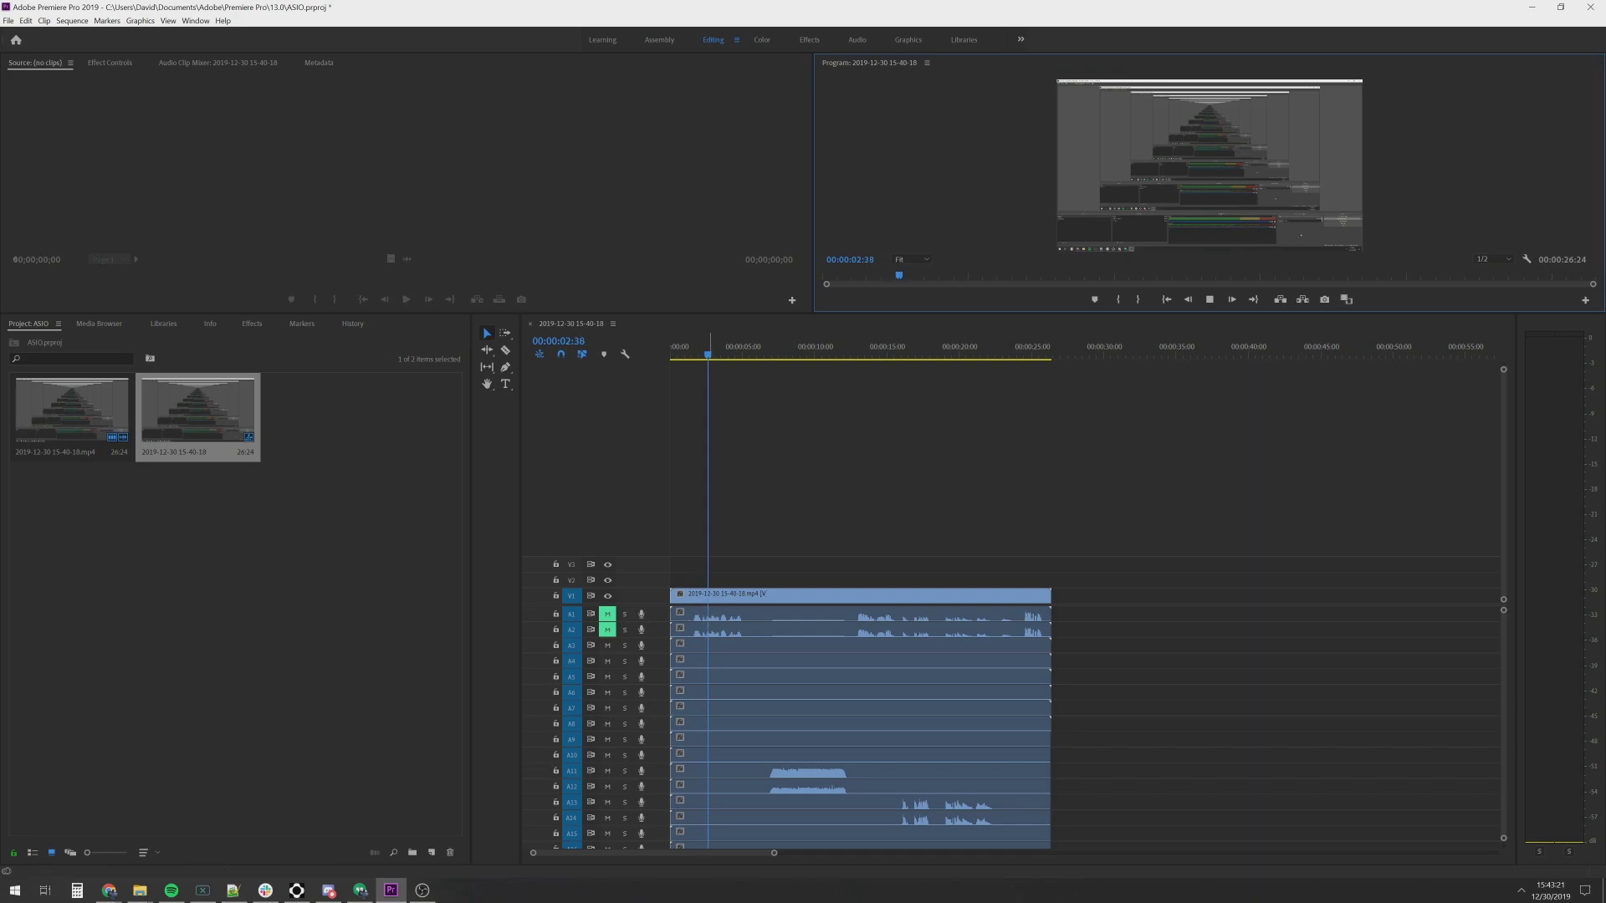
{"action": "left_click", "coordinate": [754, 350]}
{"action": "left_click_drag", "start_coordinate": [753, 349], "coordinate": [757, 349]}
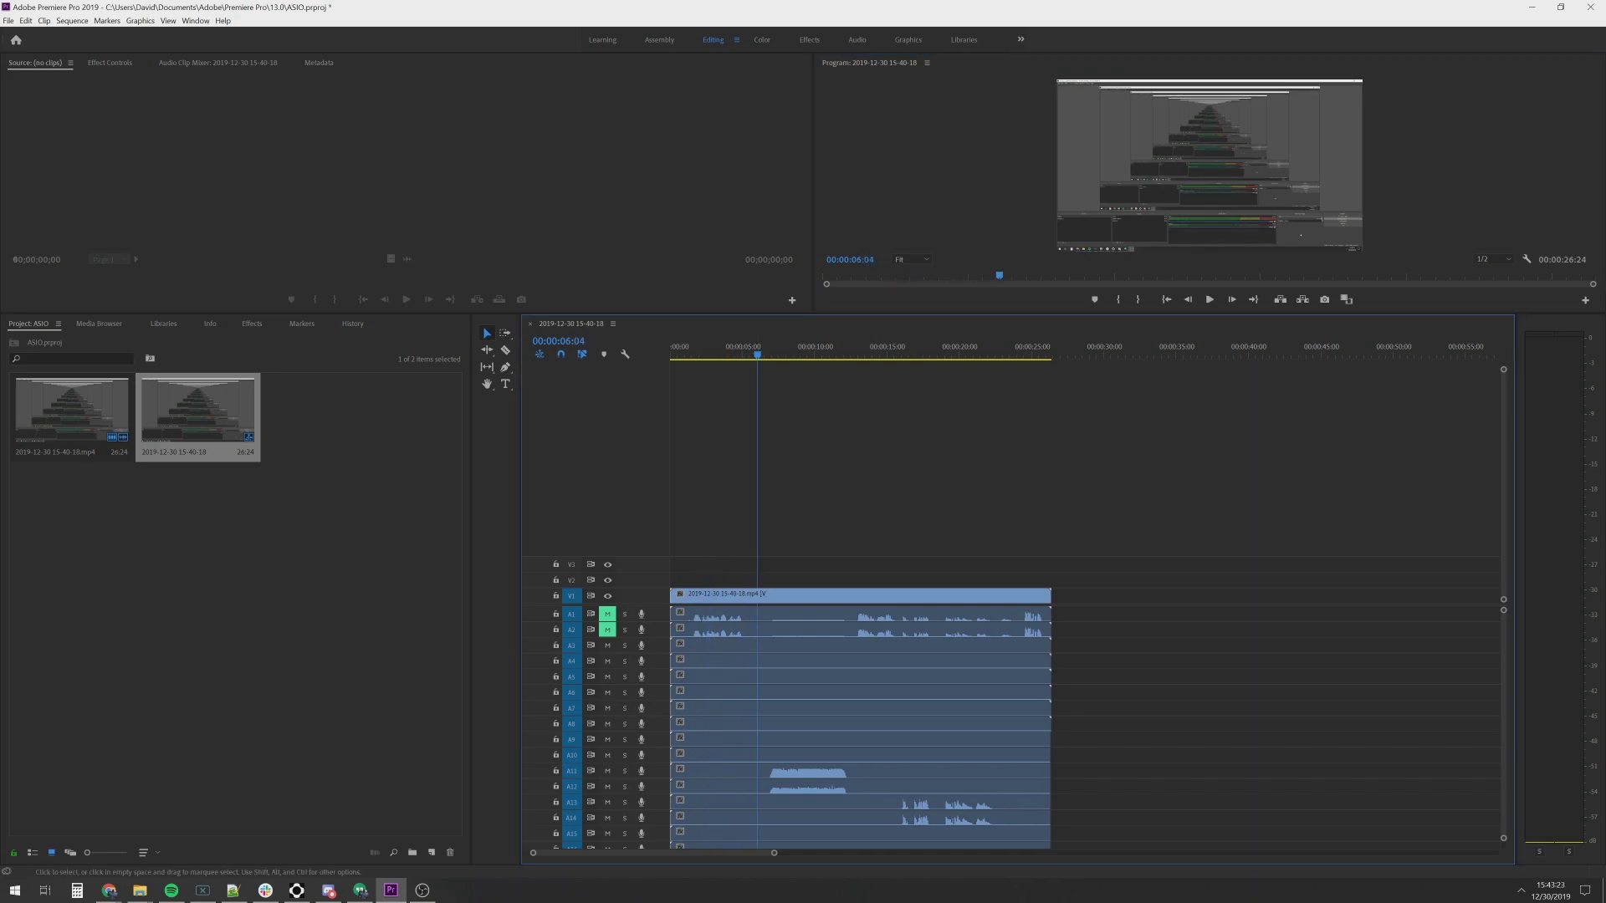
{"action": "left_click", "coordinate": [1209, 300]}
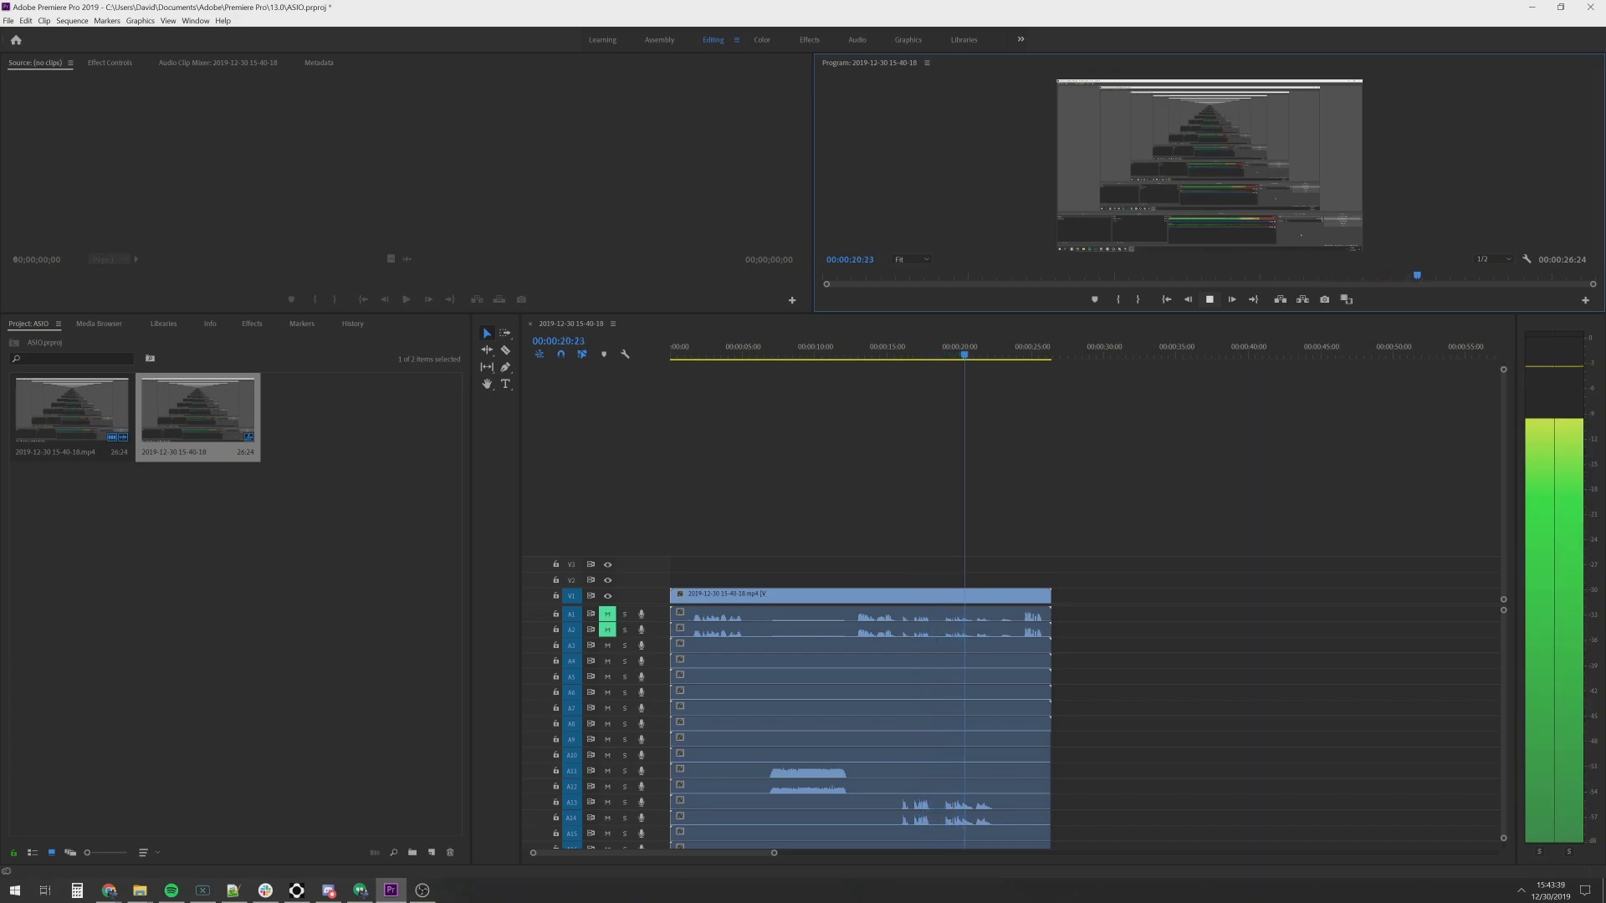
{"action": "key", "text": "space"}
Step: Rewind to the start, unmute A1 and A2, and mute tracks A11 through A14
{"action": "key", "text": "j"}
{"action": "key", "text": "j"}
{"action": "key", "text": "j"}
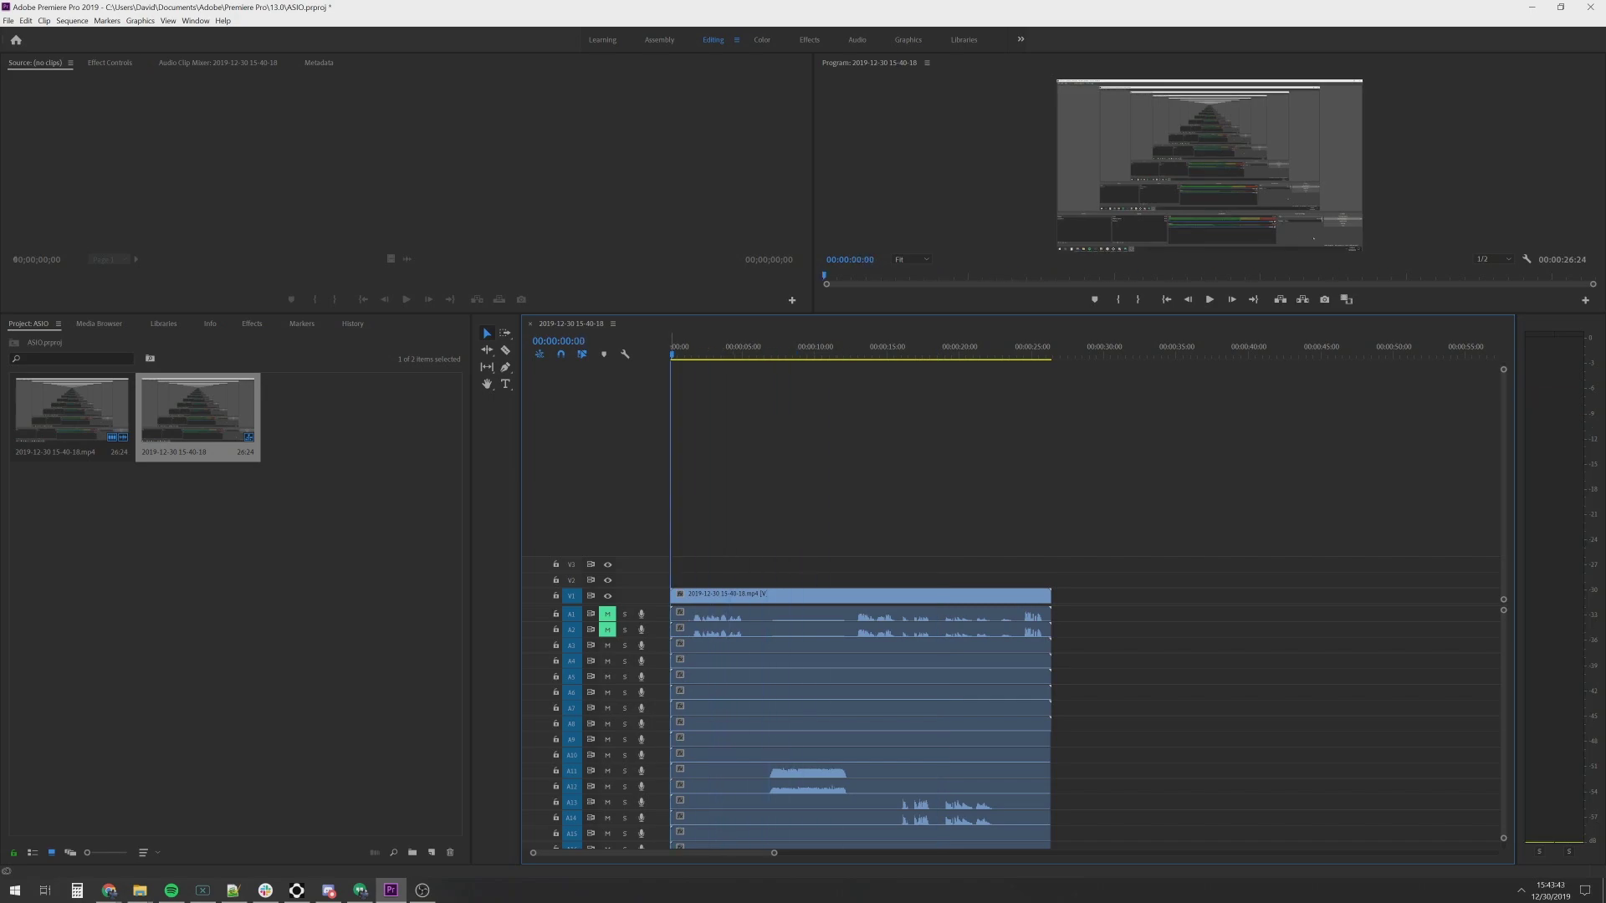
{"action": "left_click", "coordinate": [607, 614]}
{"action": "left_click", "coordinate": [608, 629]}
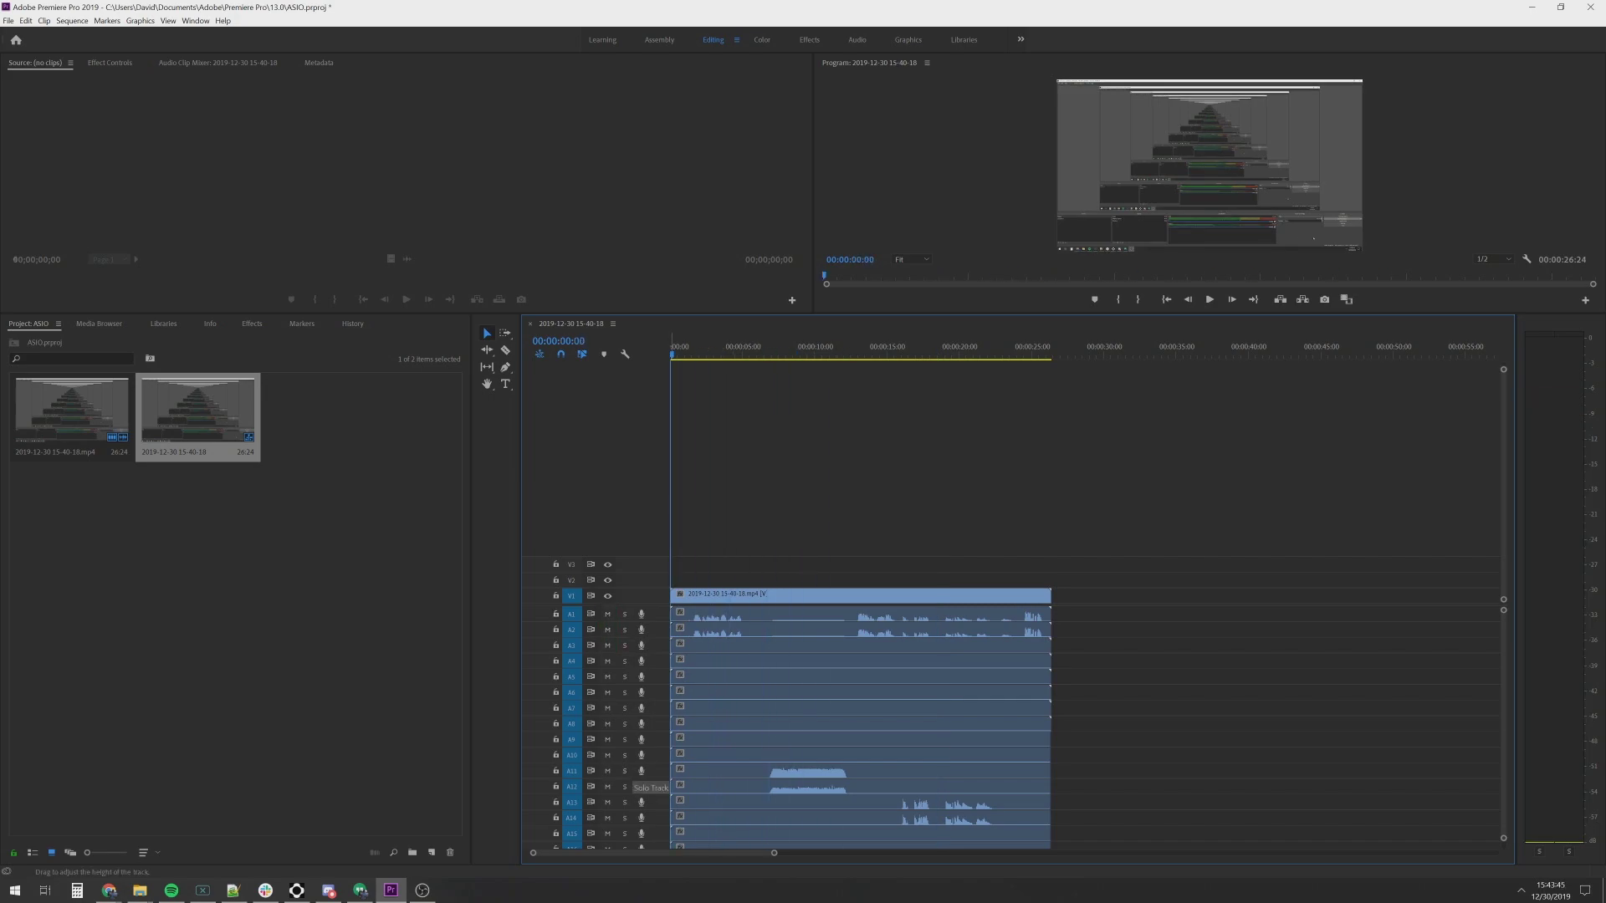
{"action": "left_click", "coordinate": [607, 770]}
{"action": "left_click", "coordinate": [608, 786]}
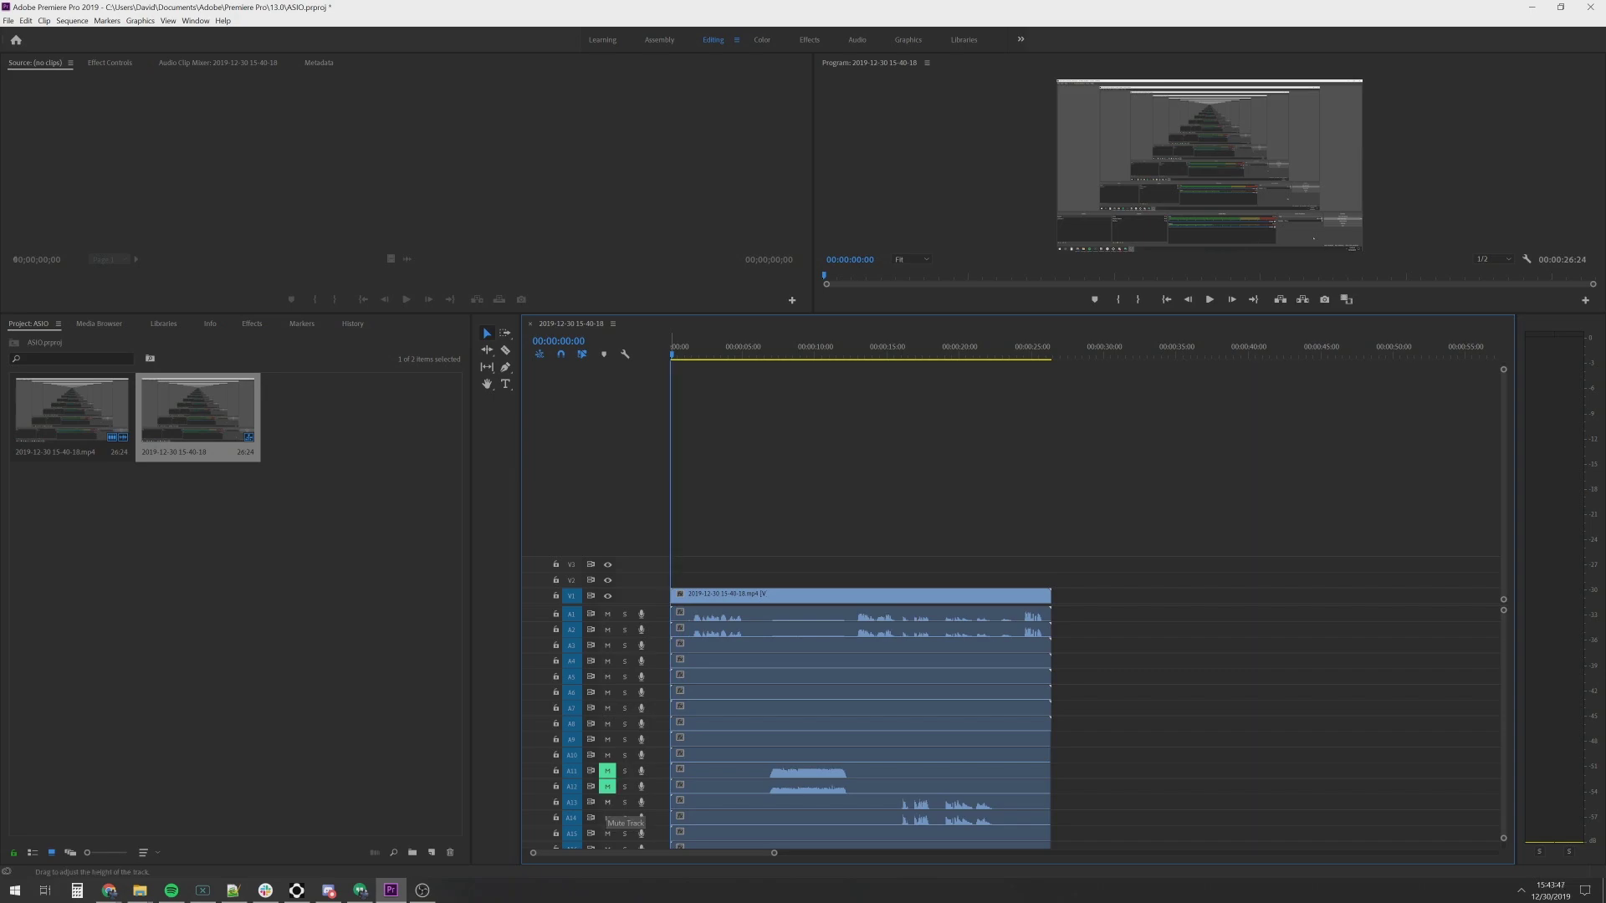
{"action": "left_click", "coordinate": [608, 802]}
{"action": "left_click", "coordinate": [607, 819]}
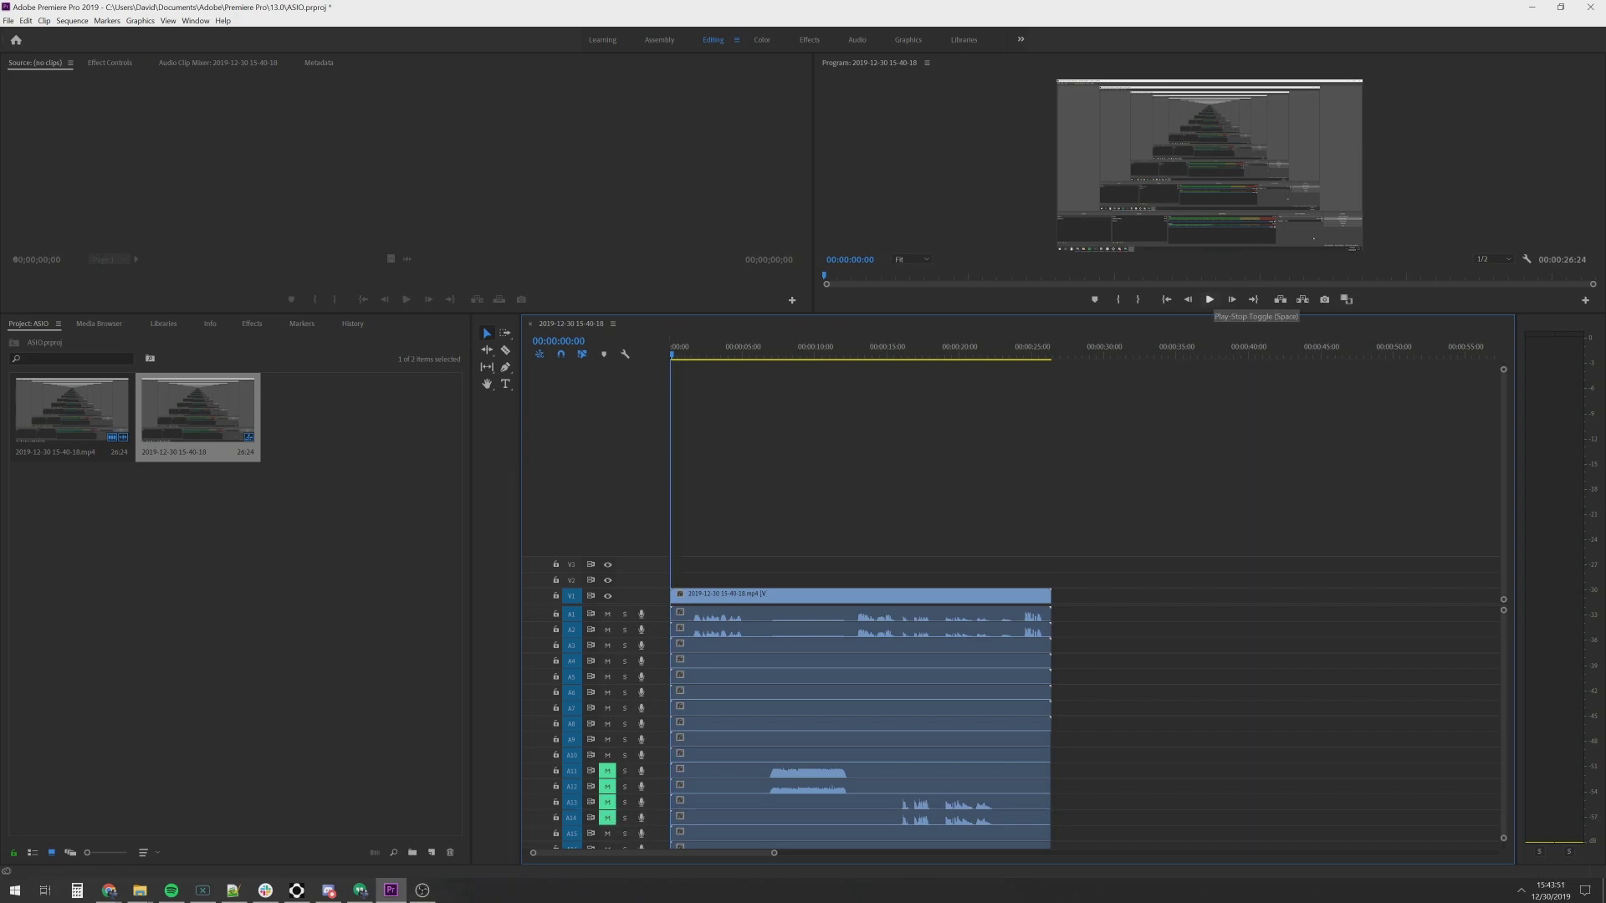
Step: Play the sequence to about ten seconds, then switch to the GoXLR App
{"action": "left_click", "coordinate": [1209, 299]}
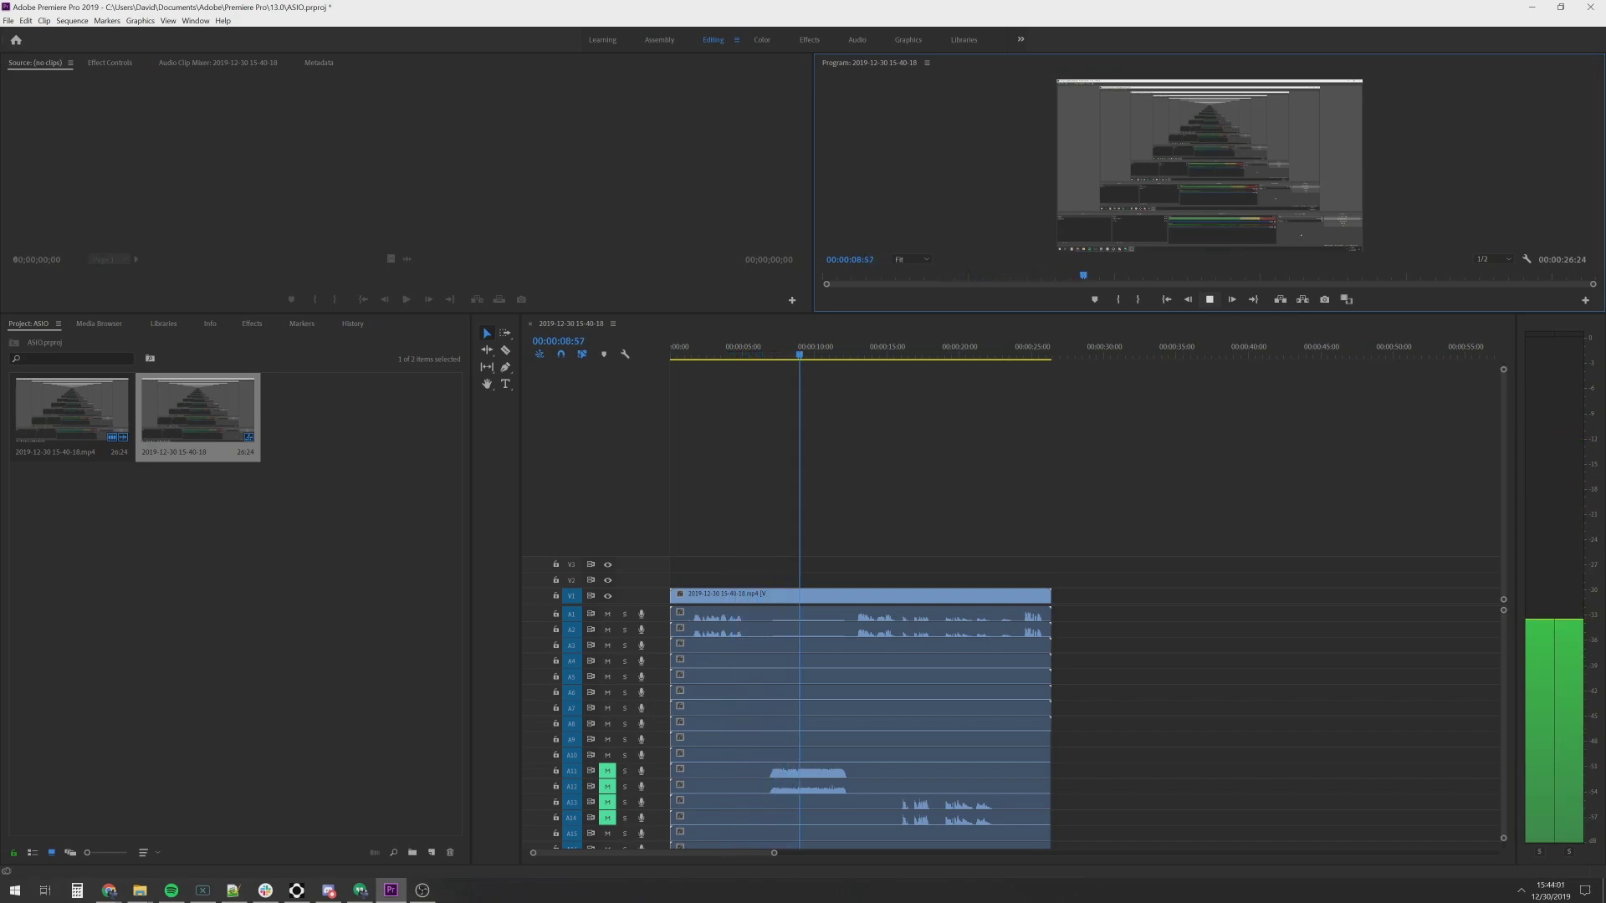
{"action": "key", "text": "space"}
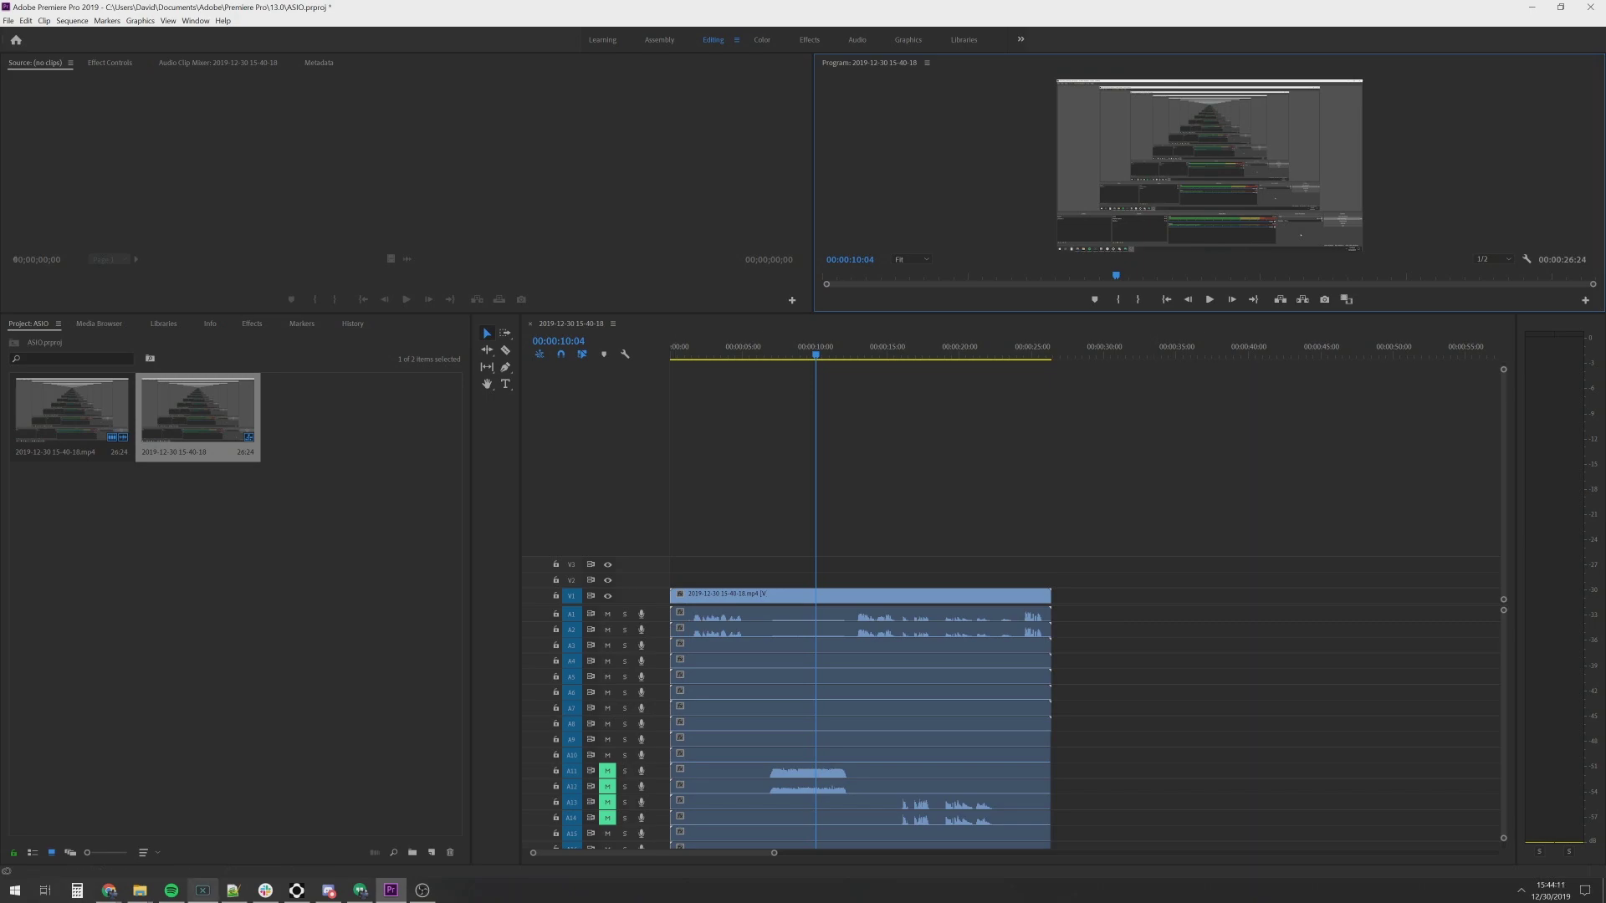
{"action": "left_click", "coordinate": [202, 890]}
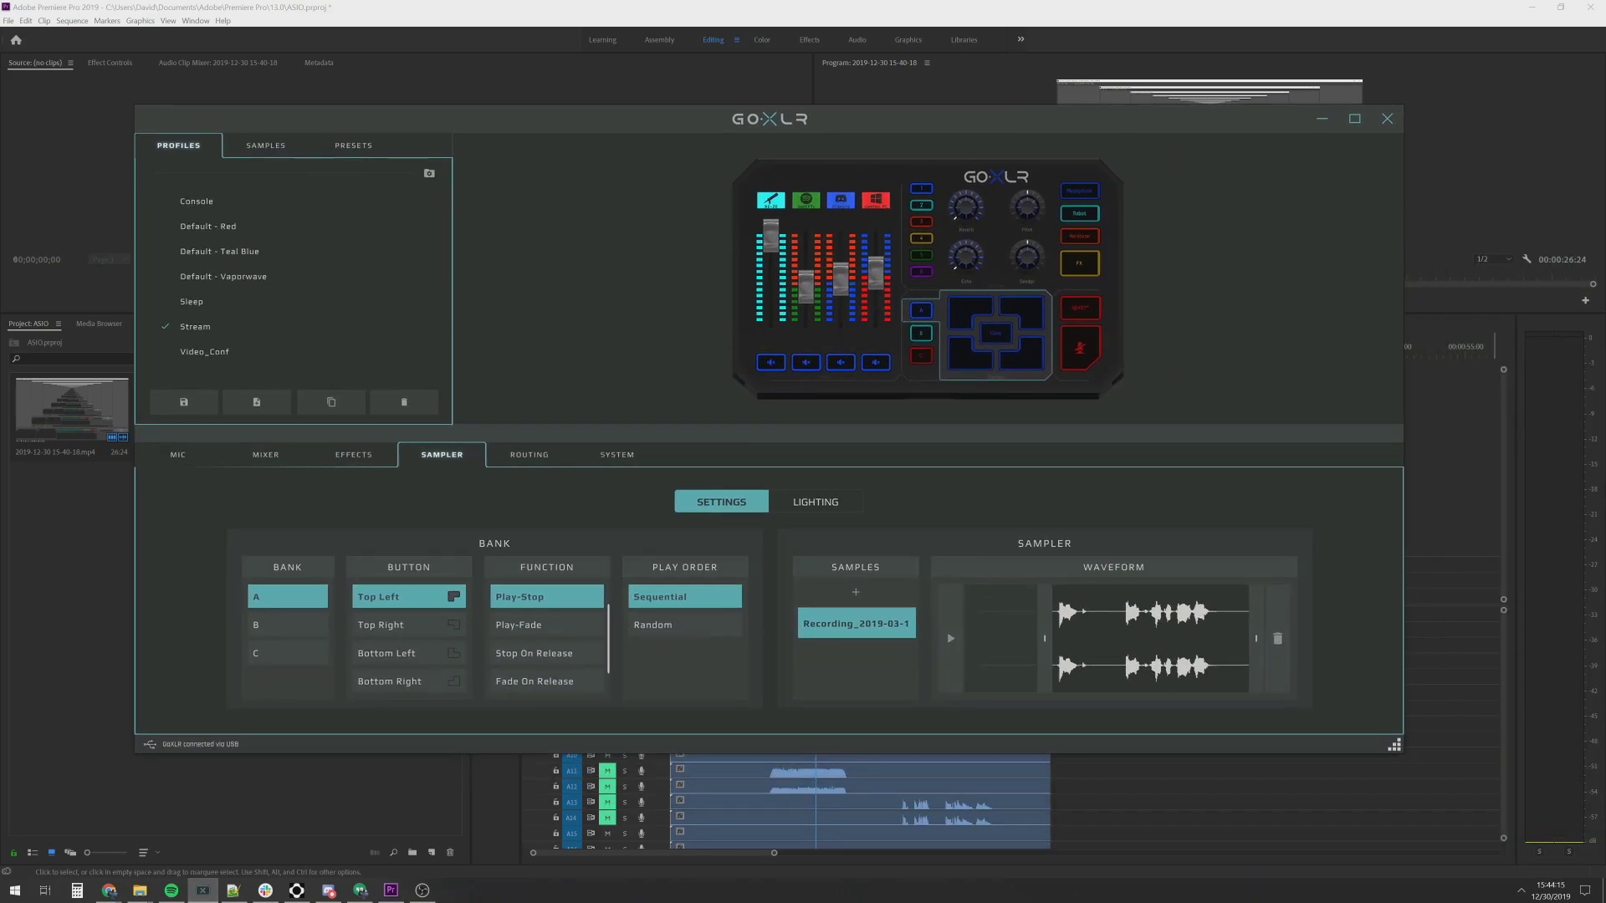
Step: Show the GoXLR Mixer page with Mic at 100%, Sample at 63% and Line In at 75%
{"action": "left_click", "coordinate": [266, 455]}
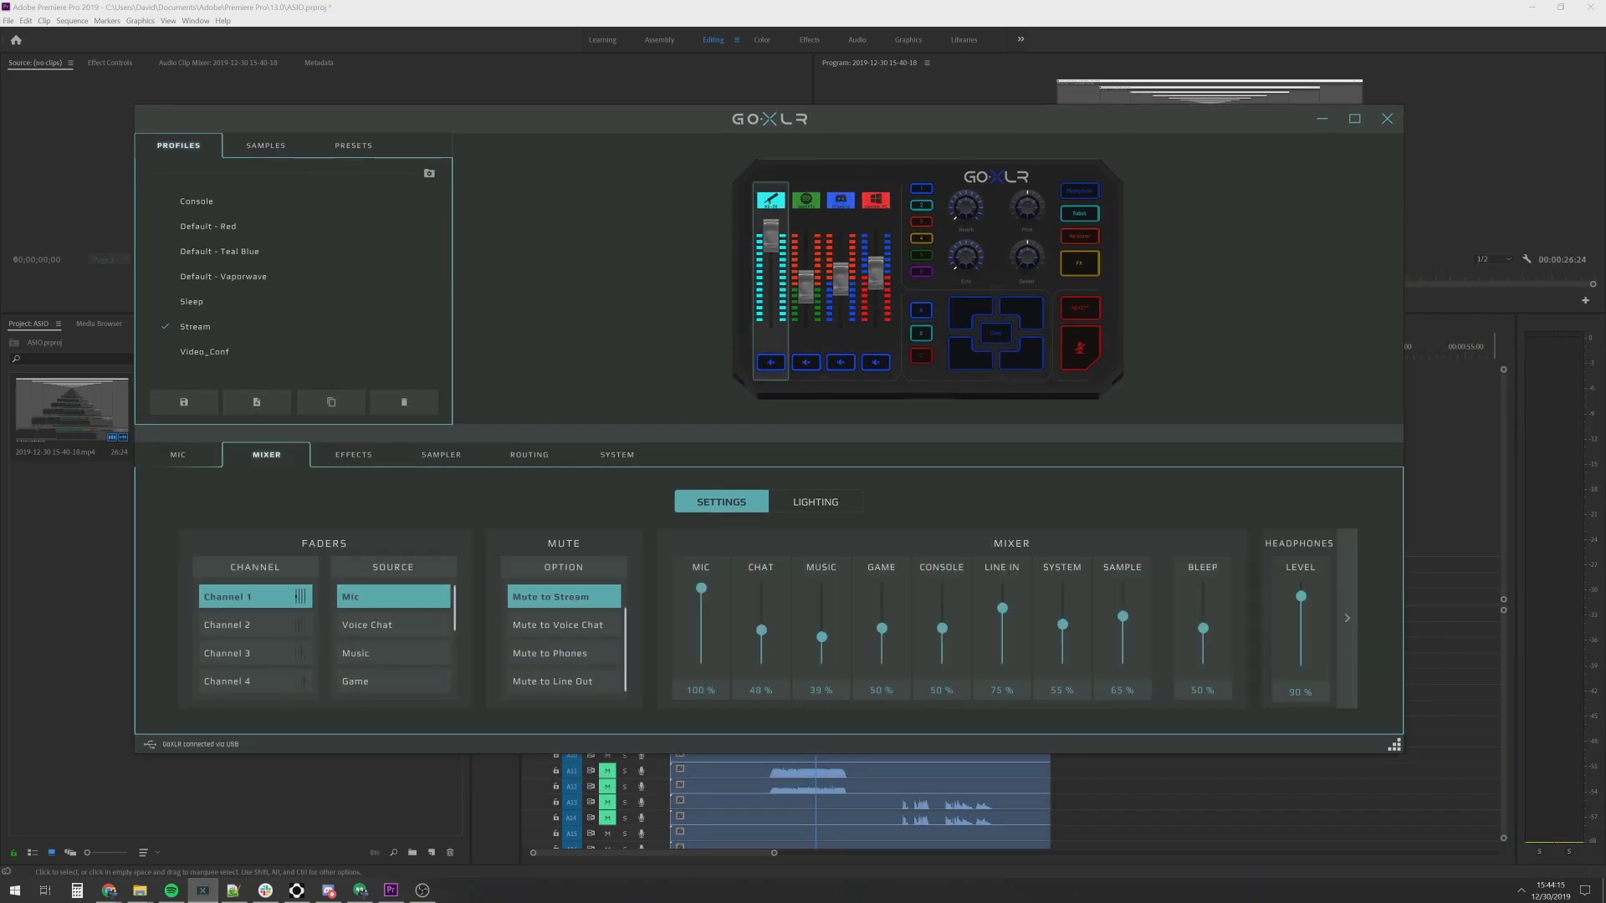